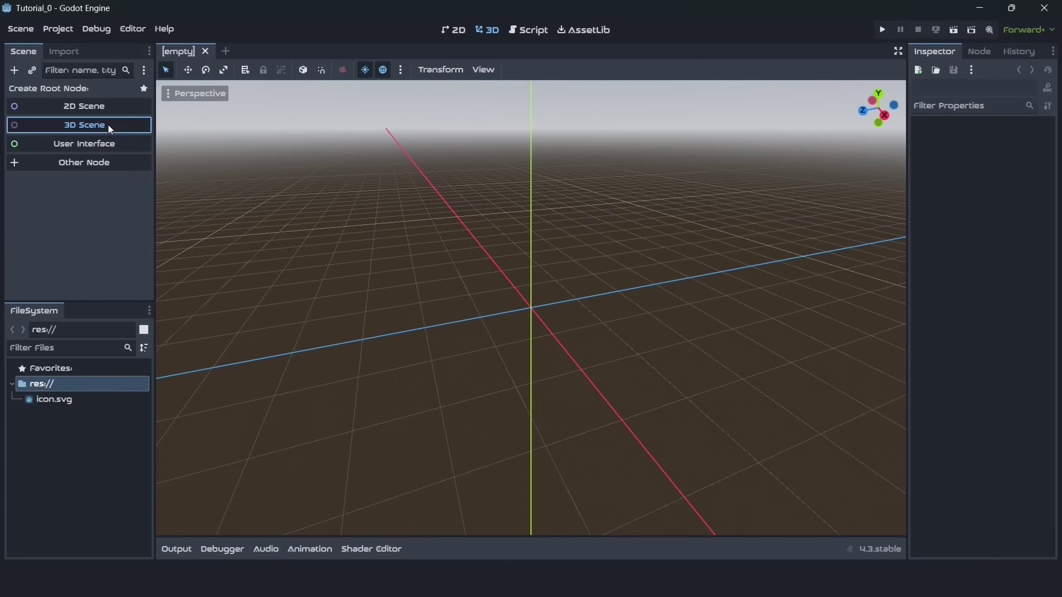
Create a 3D root scene and save it as test.tscn in a new Scenes folder
click(108, 124)
click(21, 28)
click(60, 133)
right_click(425, 218)
click(464, 223)
text(Scenes)
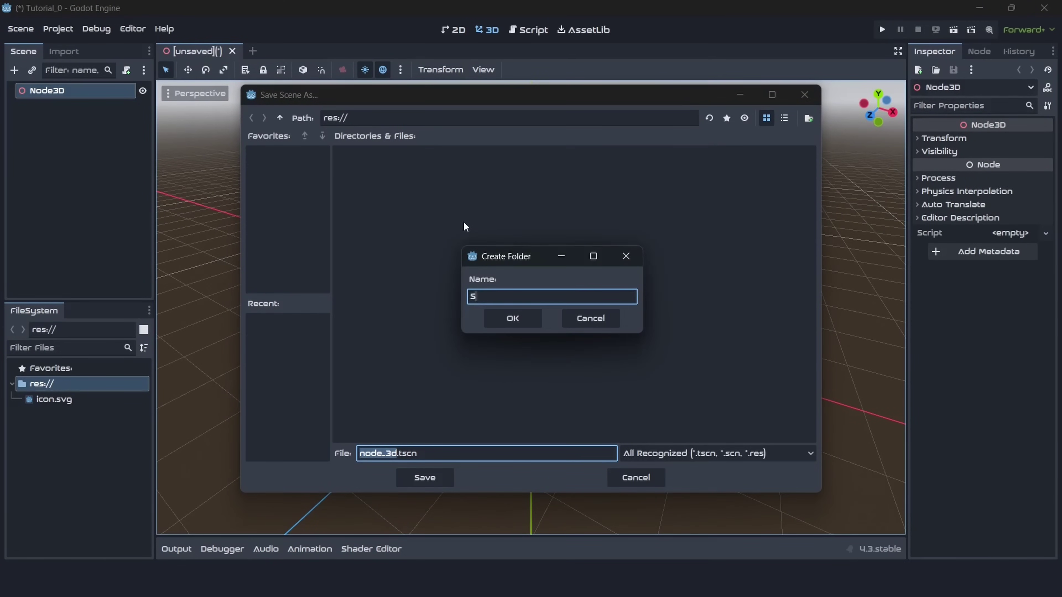
key(Return)
text(te)
text(st)
key(Return)
Add a CSGBox3D under the root, import the models folder into Assets, and place box_003
right_click(55, 90)
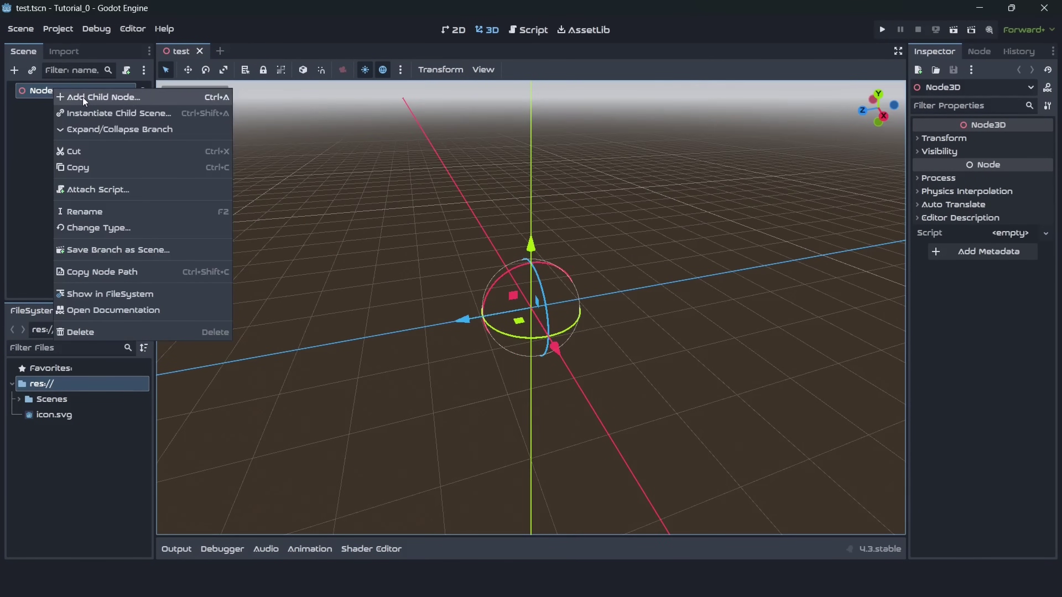
click(83, 97)
text(csg)
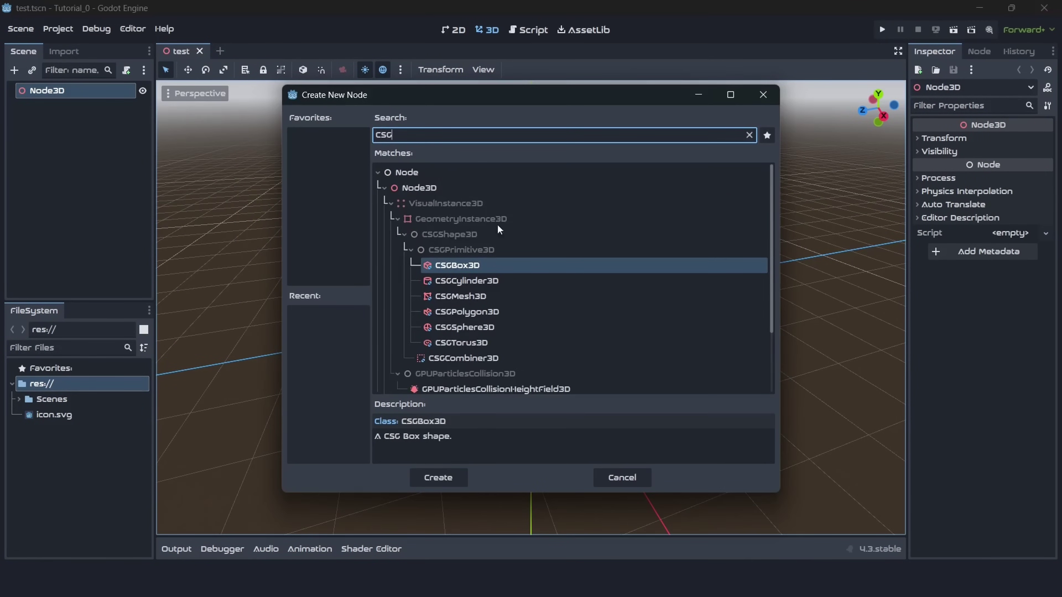
key(Return)
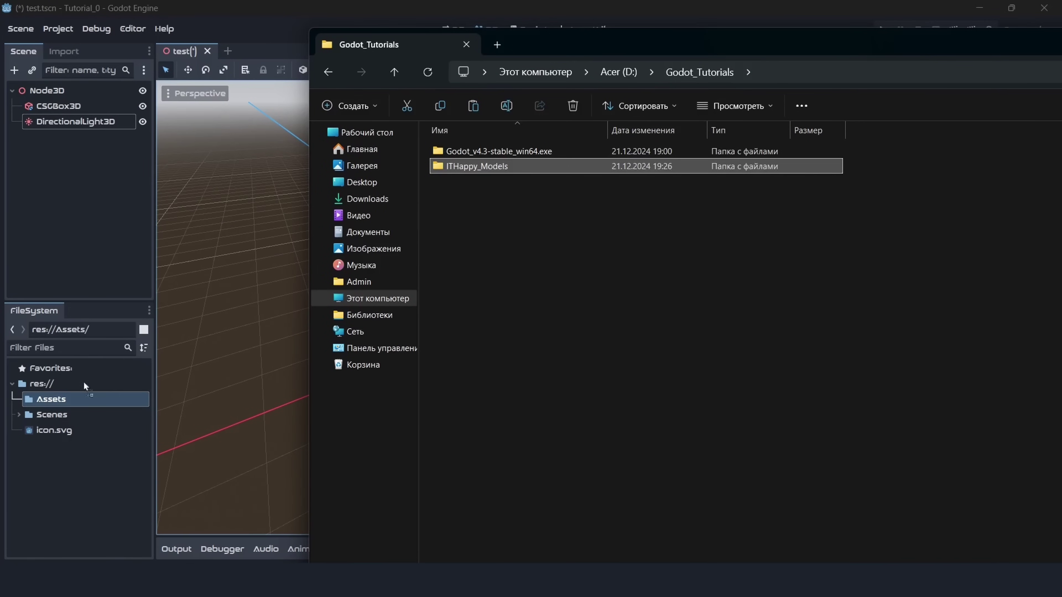
drag(85, 385, 85, 397)
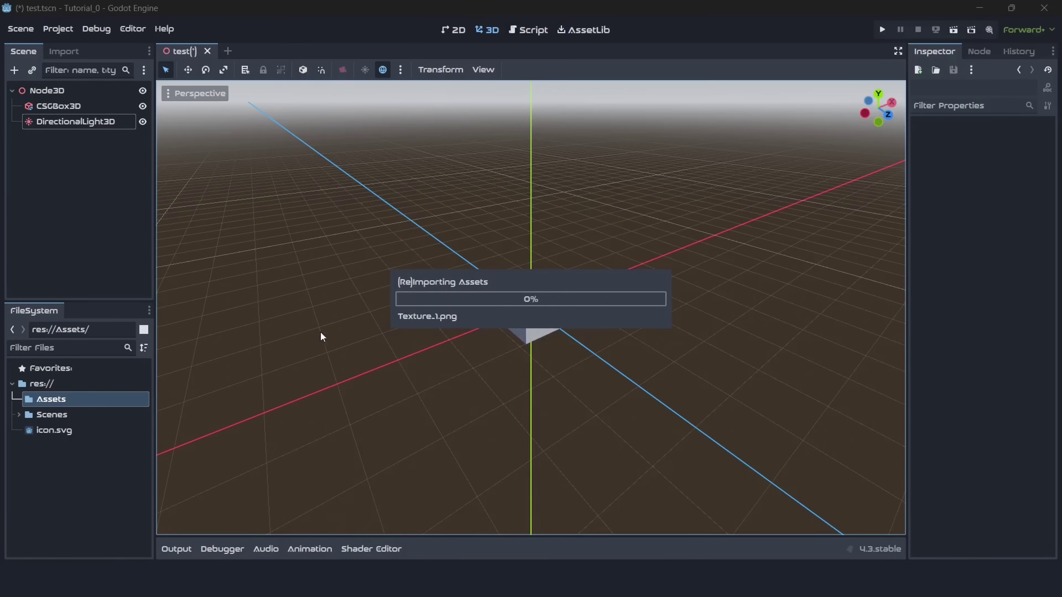
drag(77, 507, 284, 449)
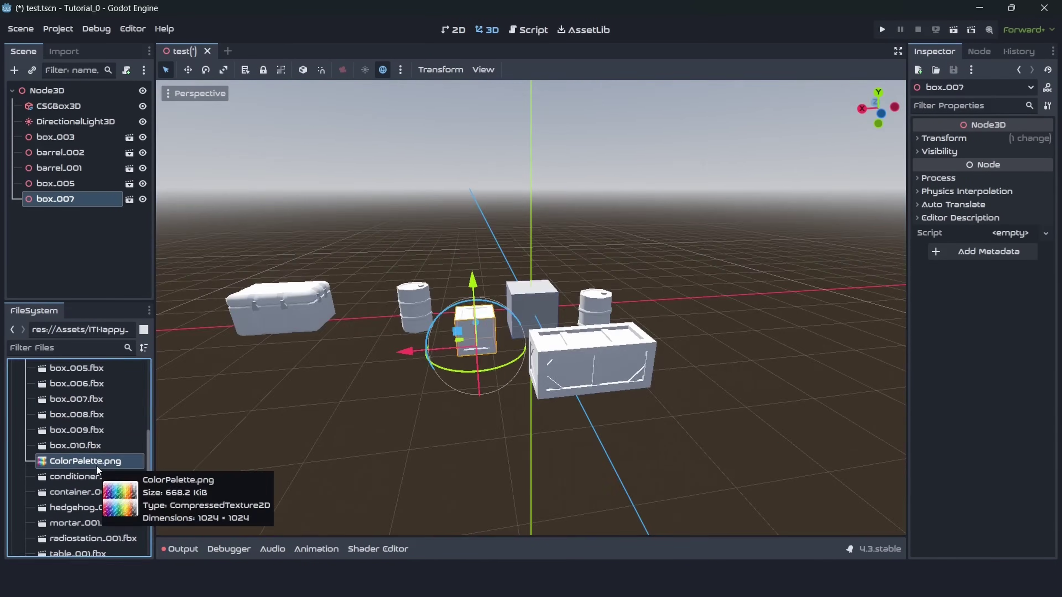
Save a new StandardMaterial3D as ColorPalette and begin choosing its albedo texture
right_click(35, 414)
mouse_move(125, 322)
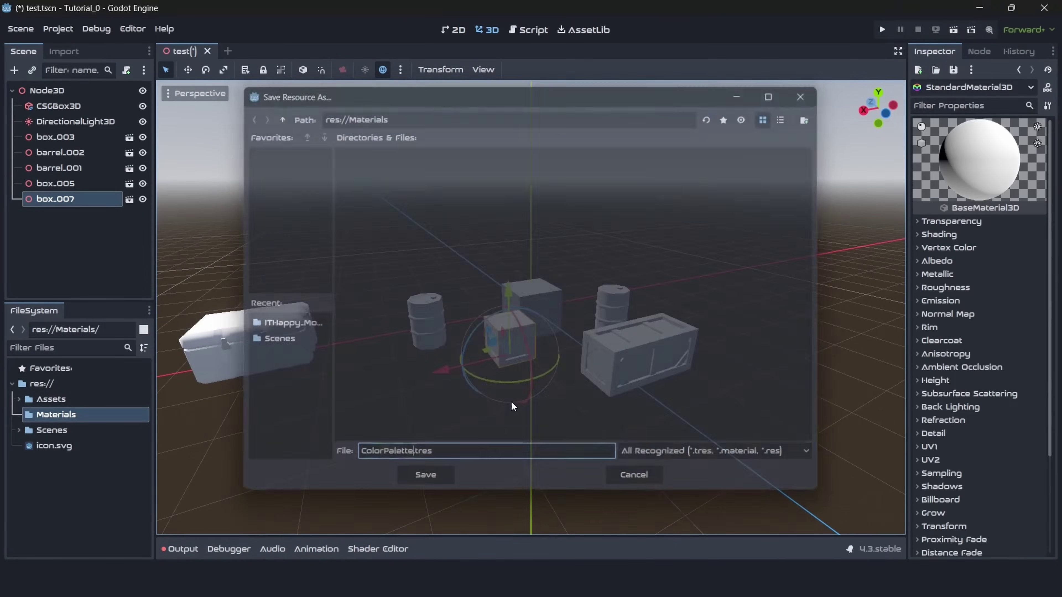
key(Return)
click(1007, 293)
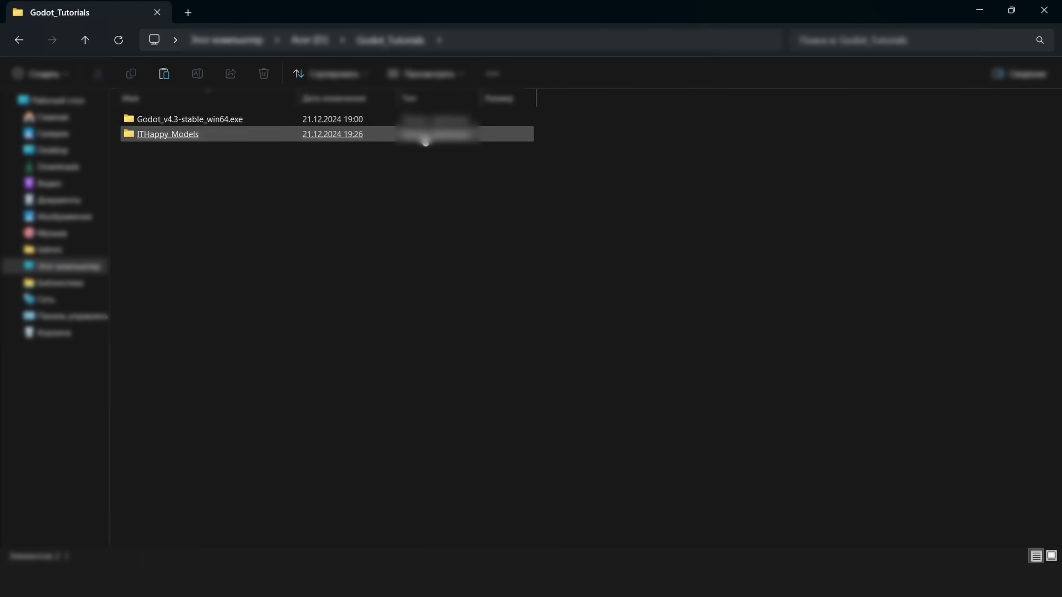
Open the Godot_v4.3-stable_win64 folder from Godot_Tutorials and launch the Godot 4.3 executable
double_click(422, 137)
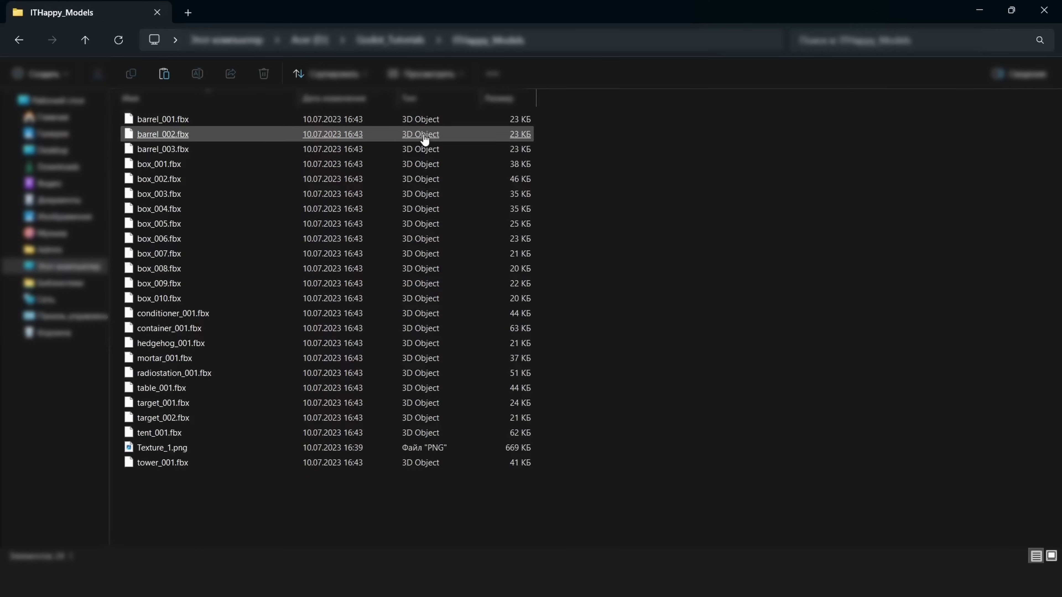
key(alt+Left)
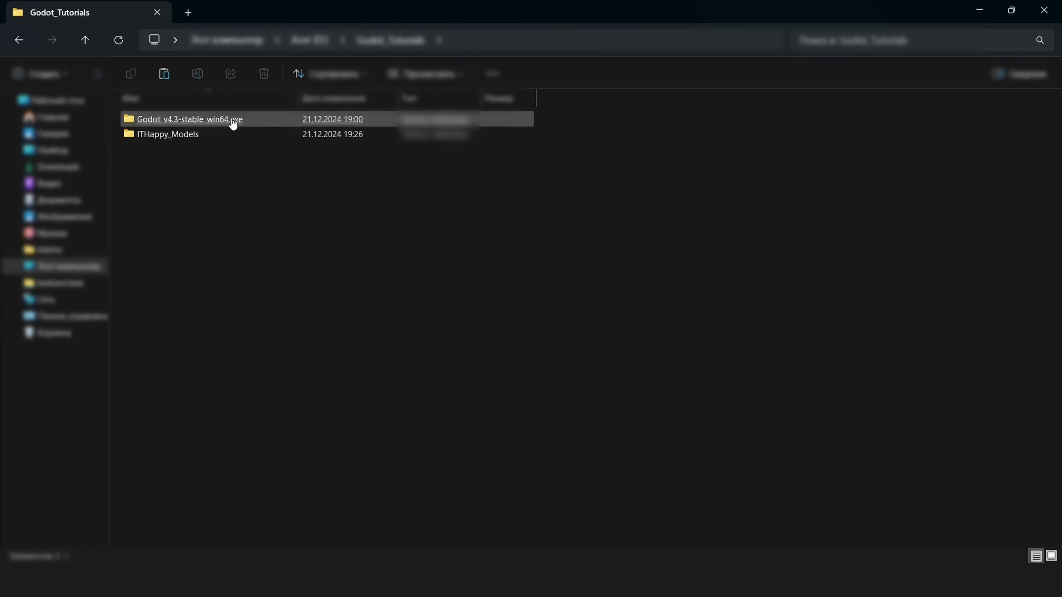
double_click(234, 120)
key(alt+Left)
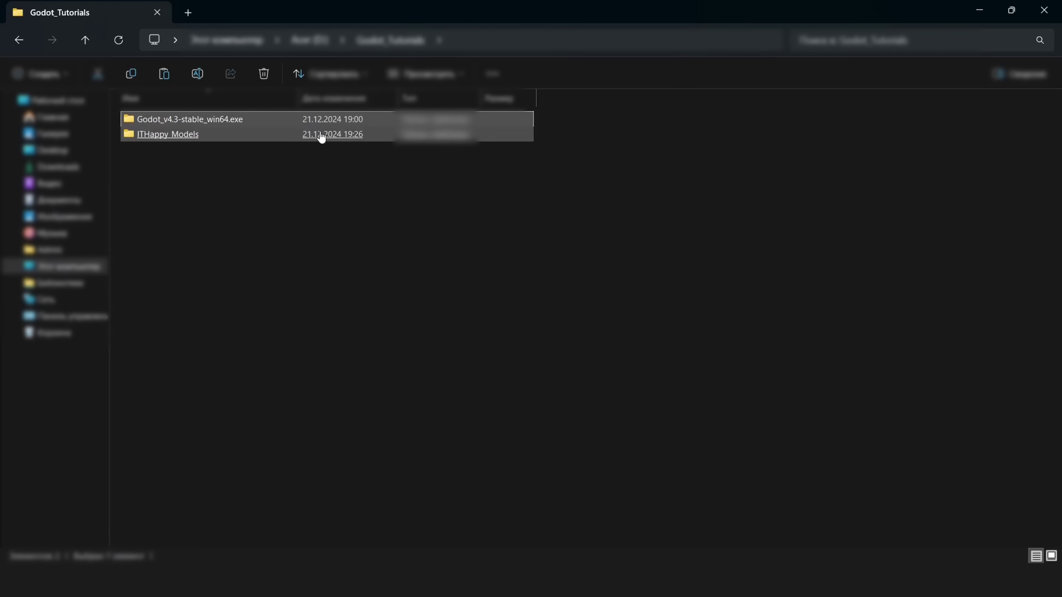
click(320, 136)
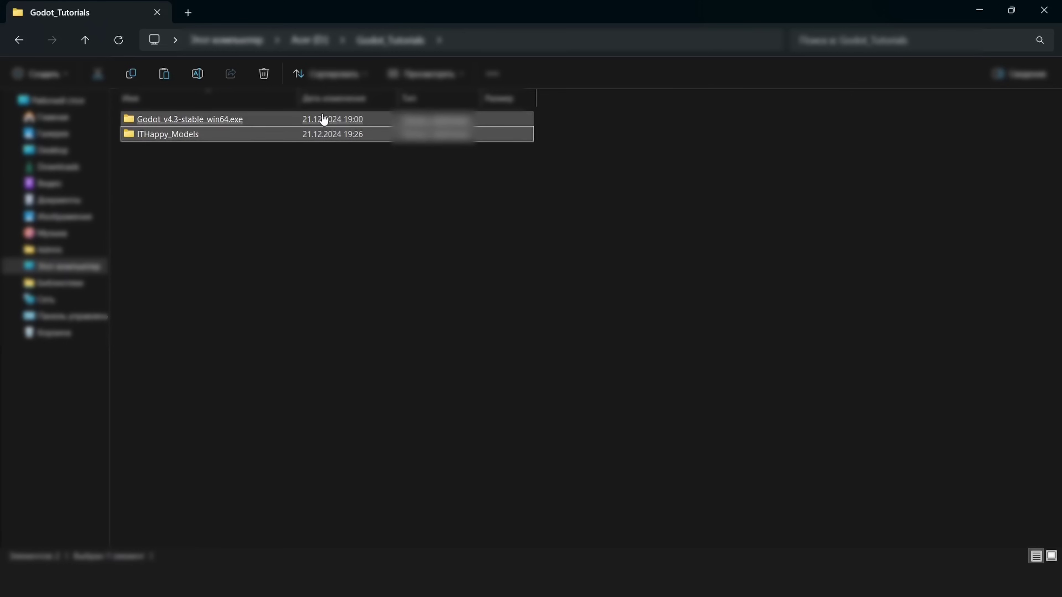
double_click(324, 120)
double_click(244, 121)
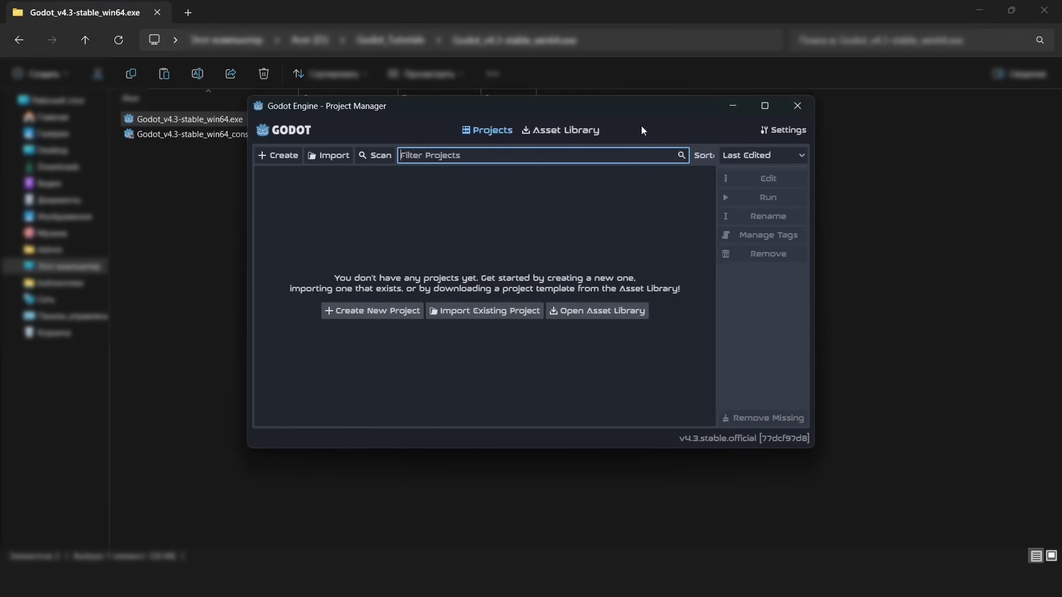
Create a project named Tutorial_0 with the Forward+ renderer and open it for editing
drag(620, 105, 628, 105)
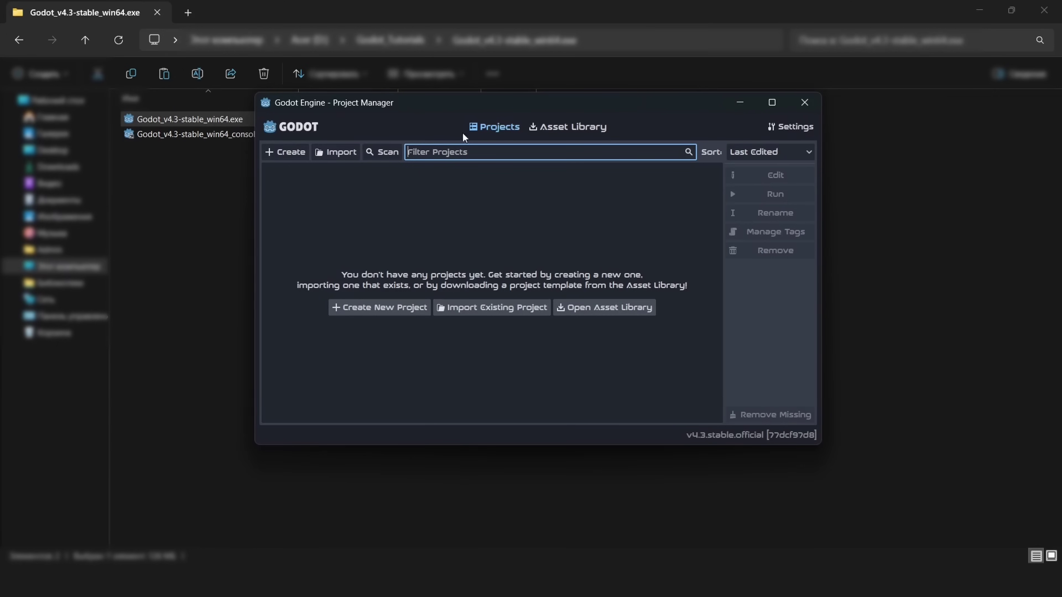
click(295, 152)
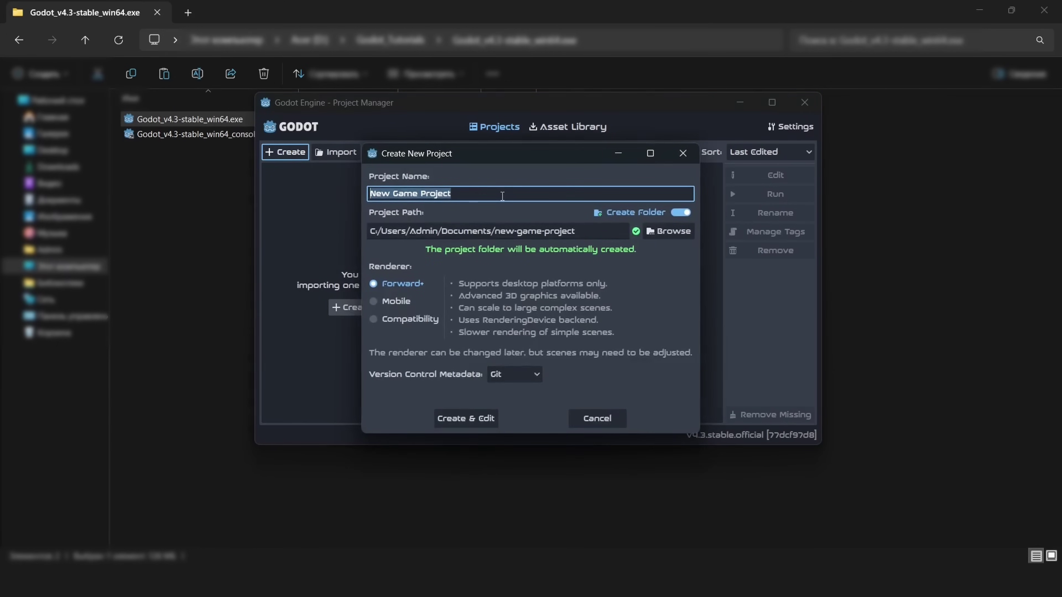
key(BackSpace)
text(Tutorial_0)
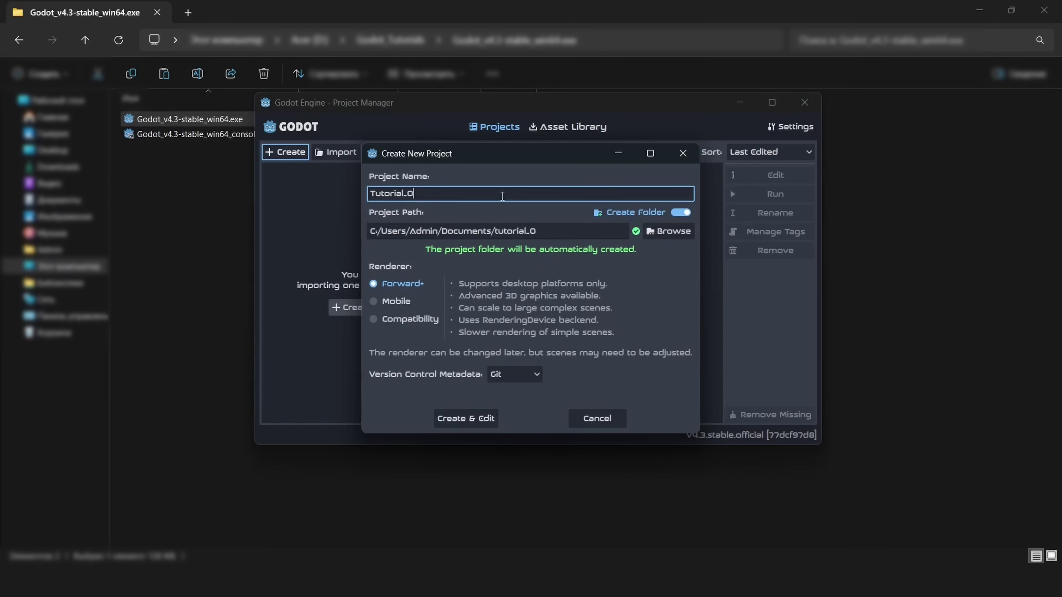
click(471, 416)
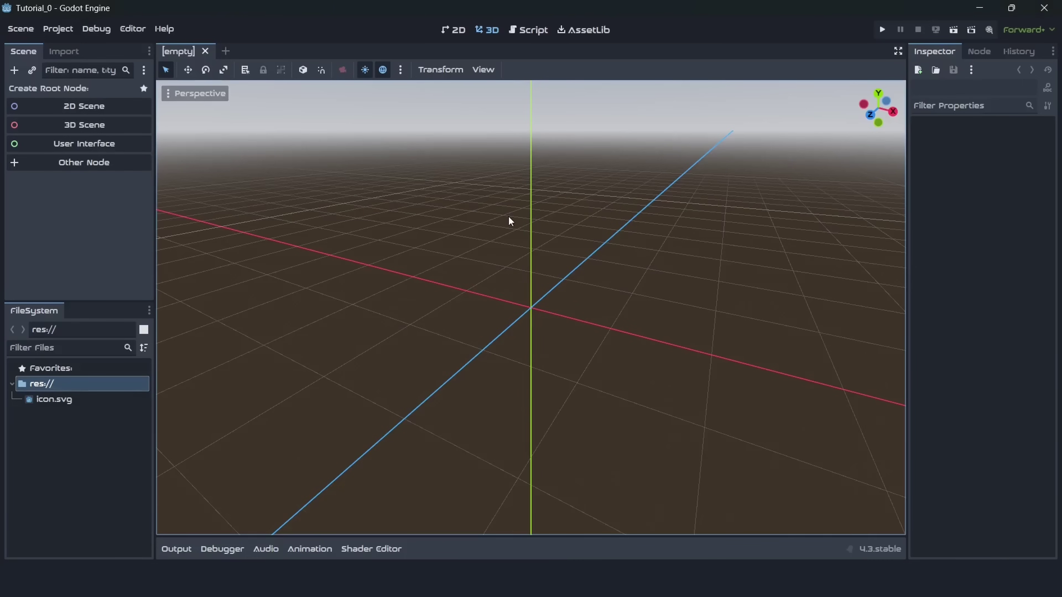
Make Node3D the scene root, add a Scenes folder, and save the scene there as test.tscn
middle_drag(509, 221, 415, 219)
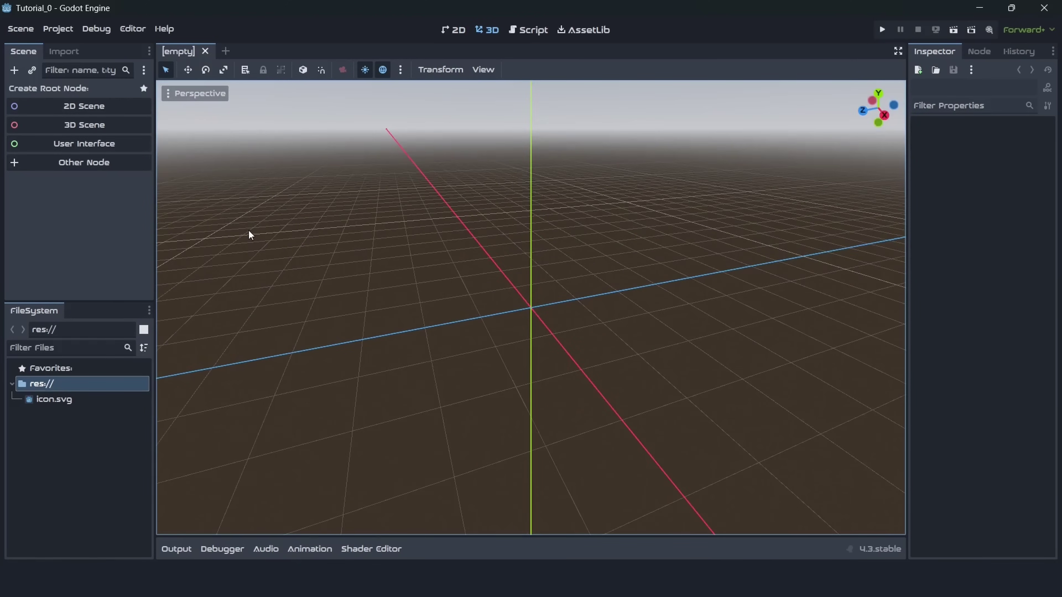
click(108, 124)
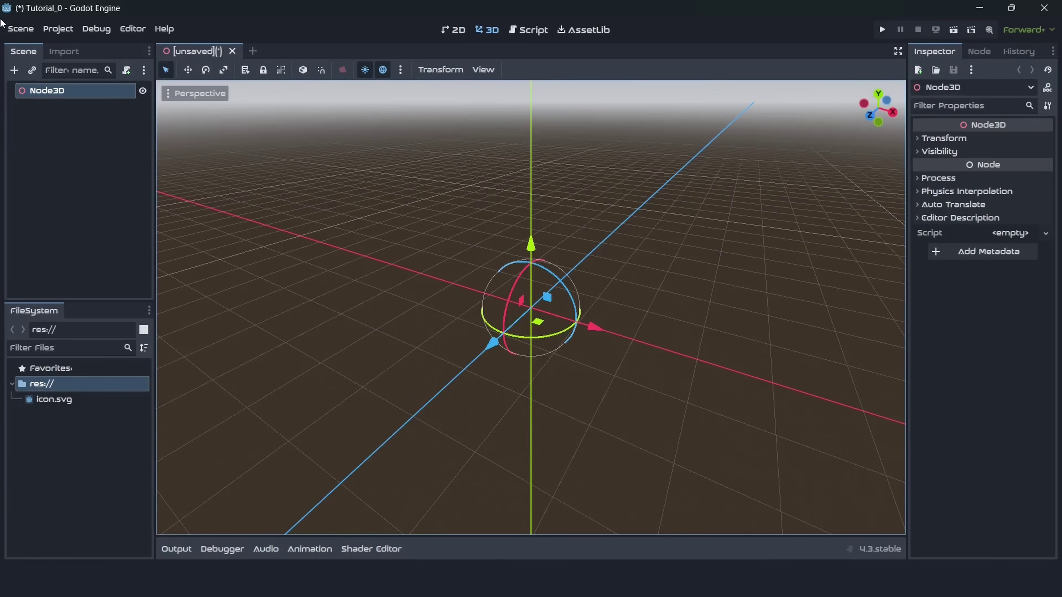
click(19, 29)
click(59, 133)
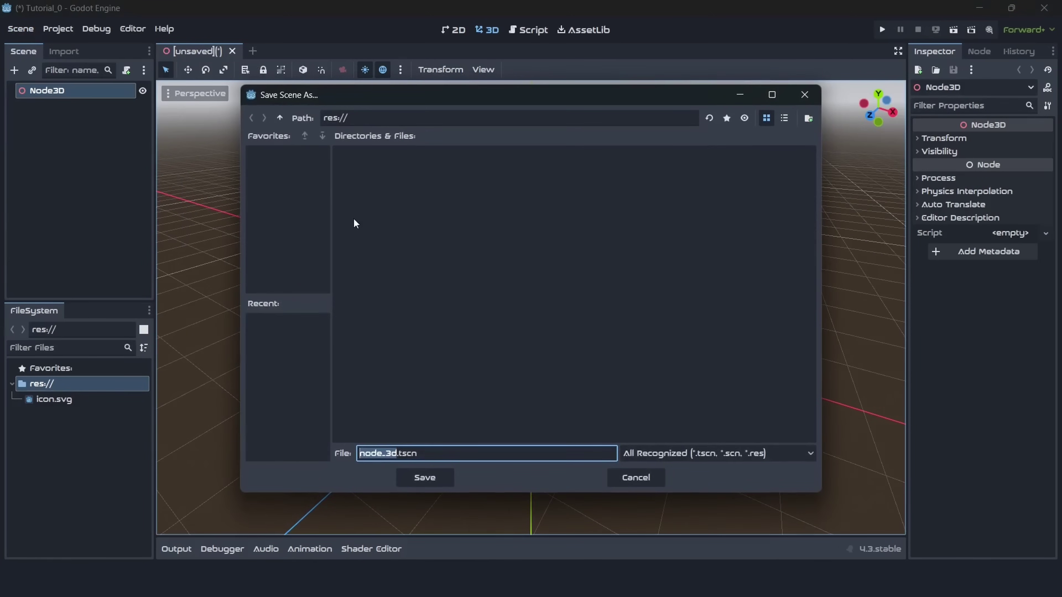
right_click(425, 217)
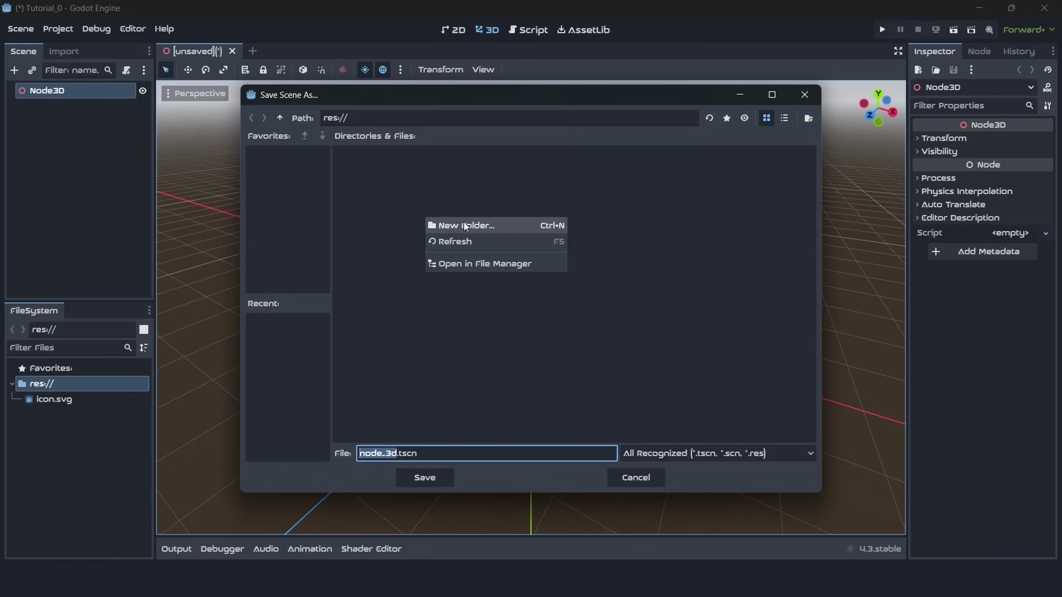
click(463, 224)
text(Sce)
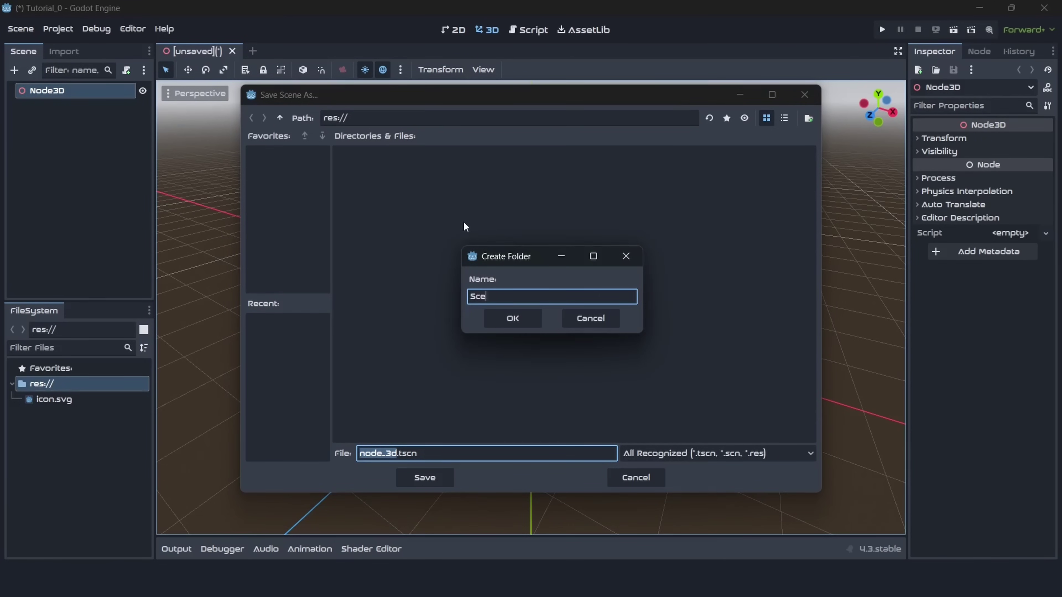
text(nes)
key(Return)
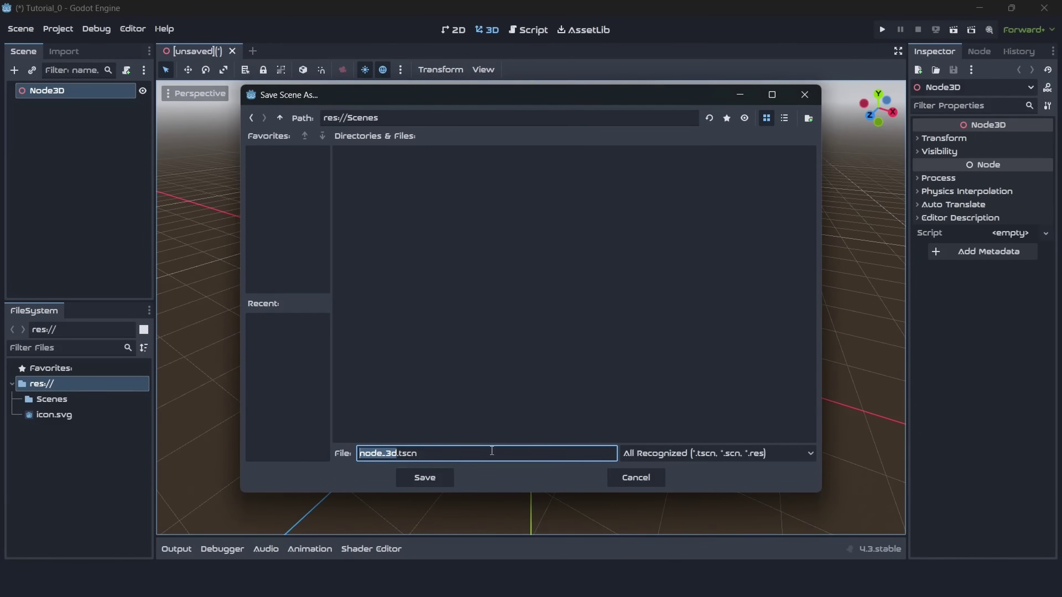
key(BackSpace)
text(test)
key(Return)
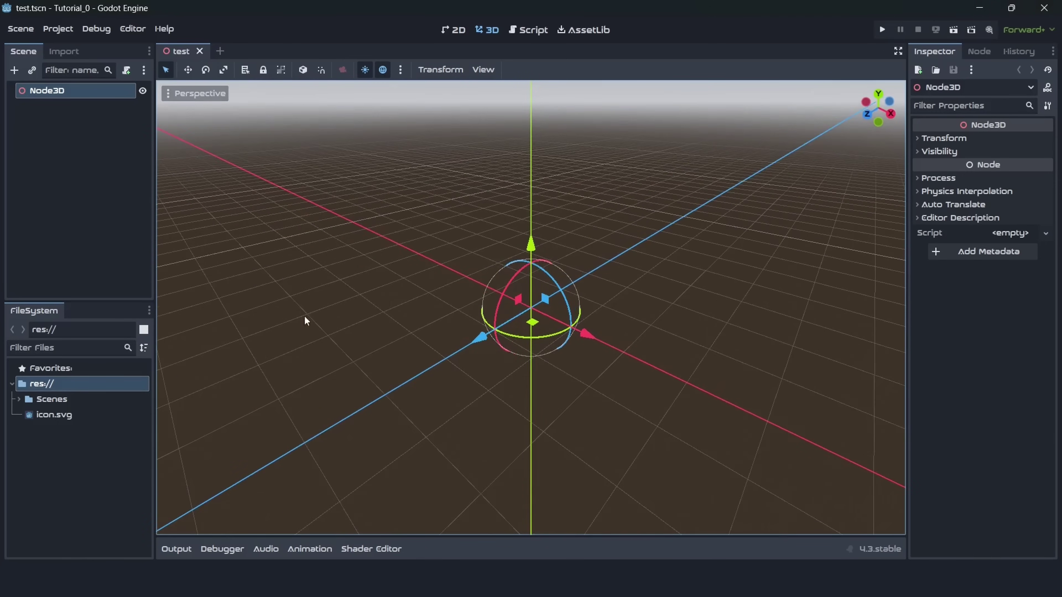
Add a CSGBox3D child under Node3D via a 'csg' node search, then deselect the cube
middle_drag(303, 315, 286, 294)
right_click(78, 93)
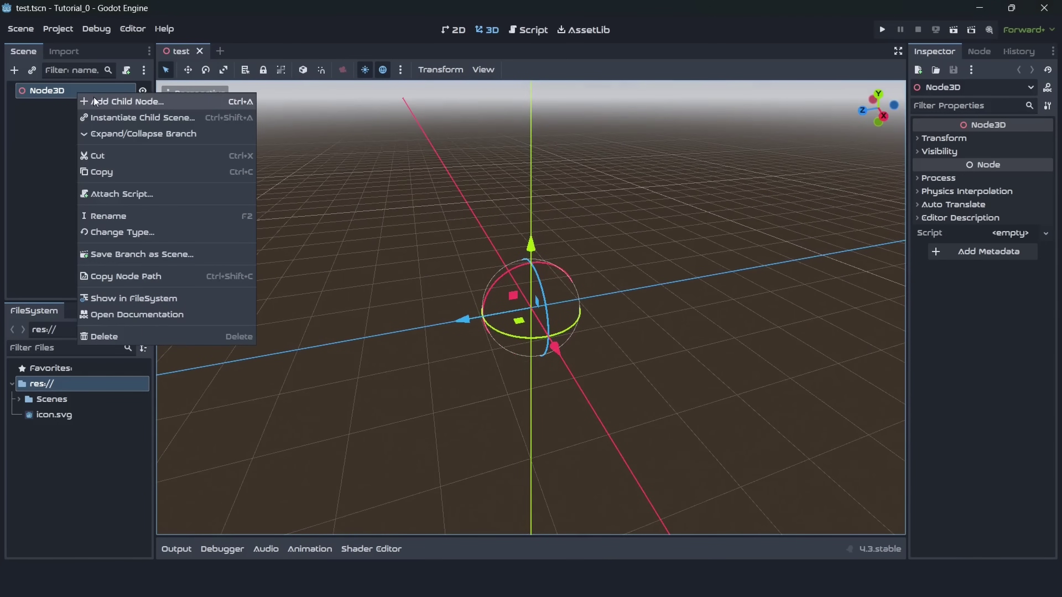
right_click(44, 88)
right_click(54, 88)
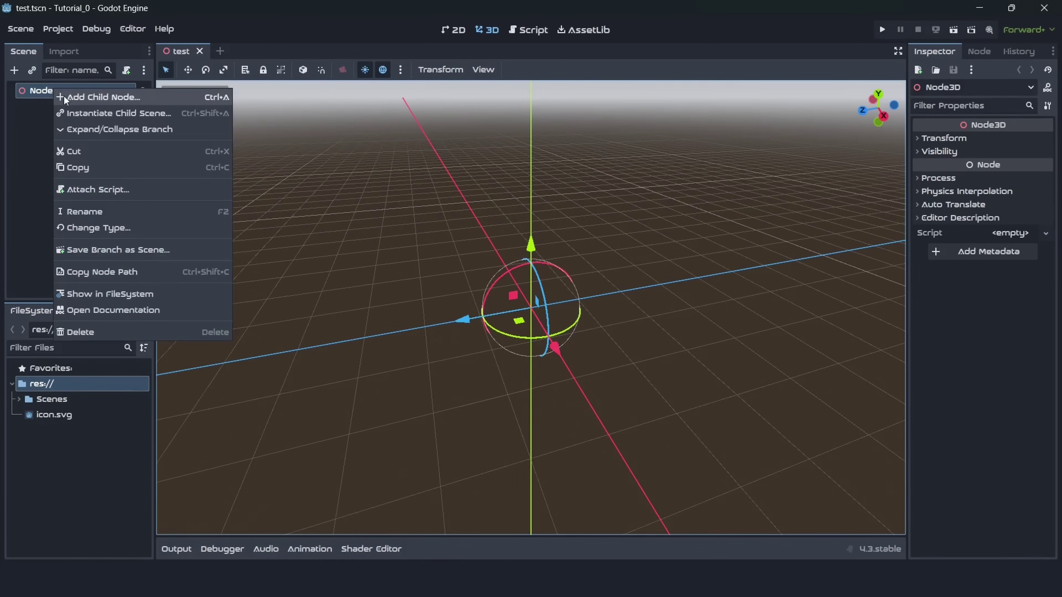
click(83, 97)
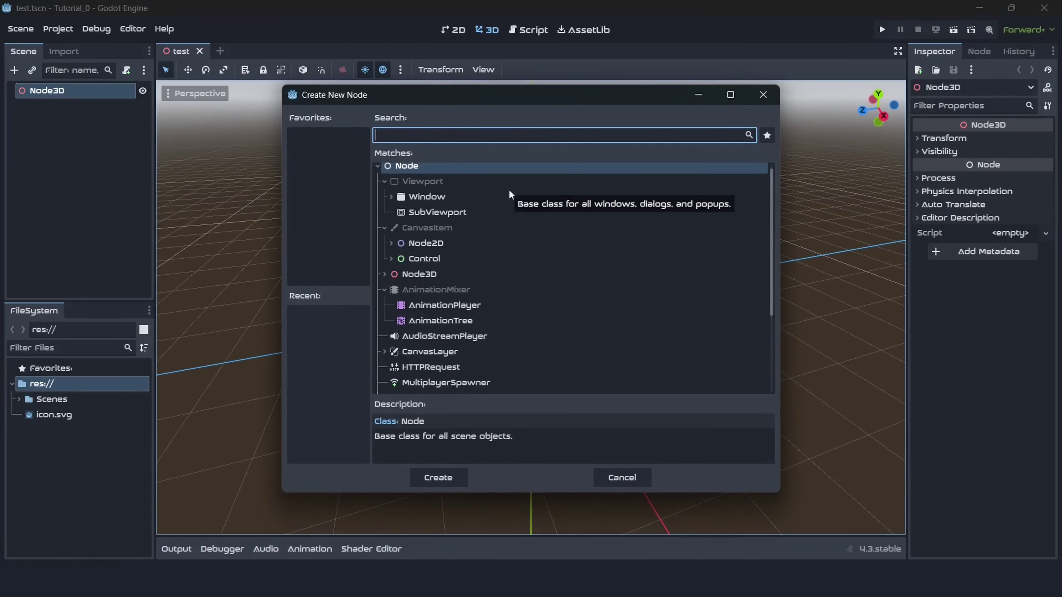
text(csg)
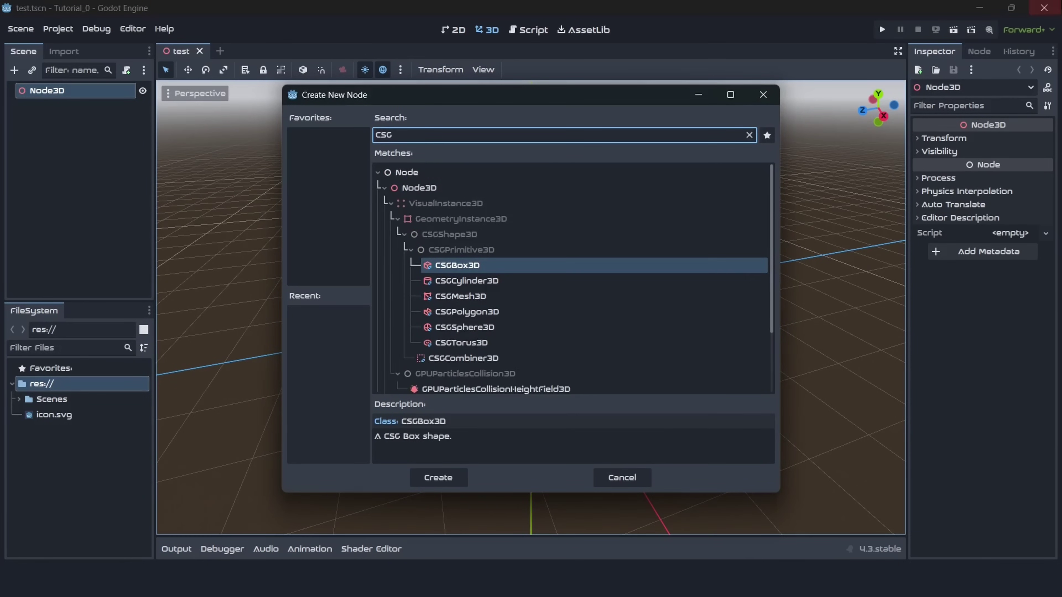
double_click(479, 266)
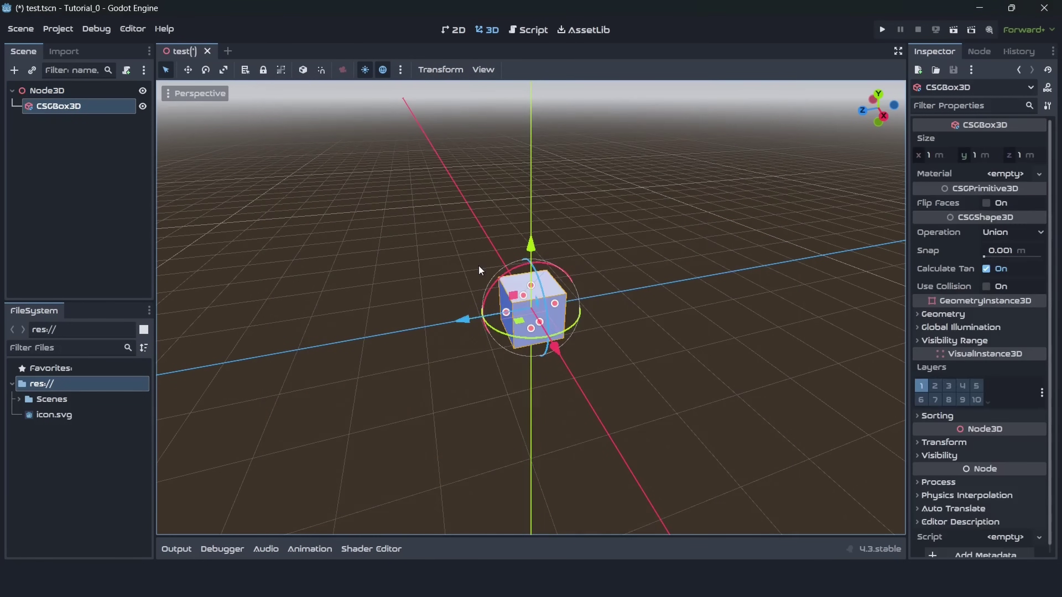
middle_drag(478, 264, 552, 314)
scroll(523, 288, up, 2)
click(688, 245)
middle_drag(342, 200, 461, 205)
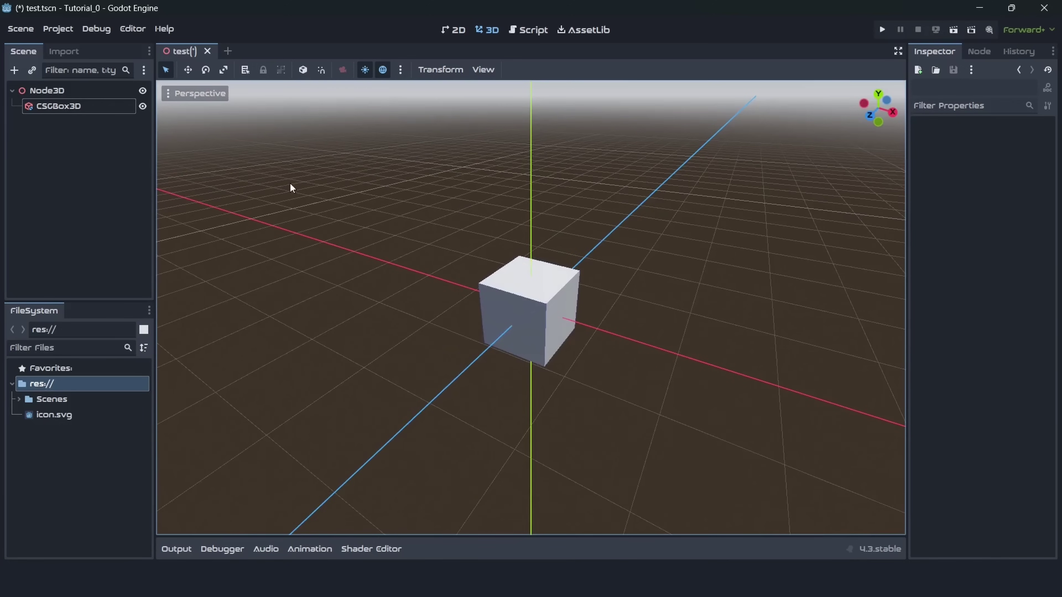
Add a DirectionalLight3D child under the Node3D root
right_click(62, 94)
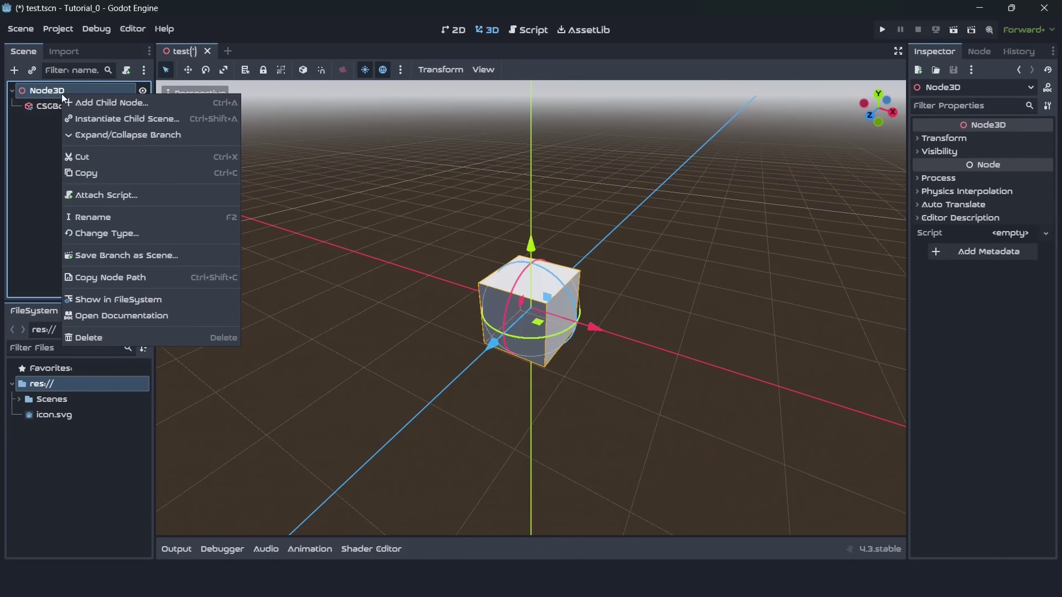
click(90, 98)
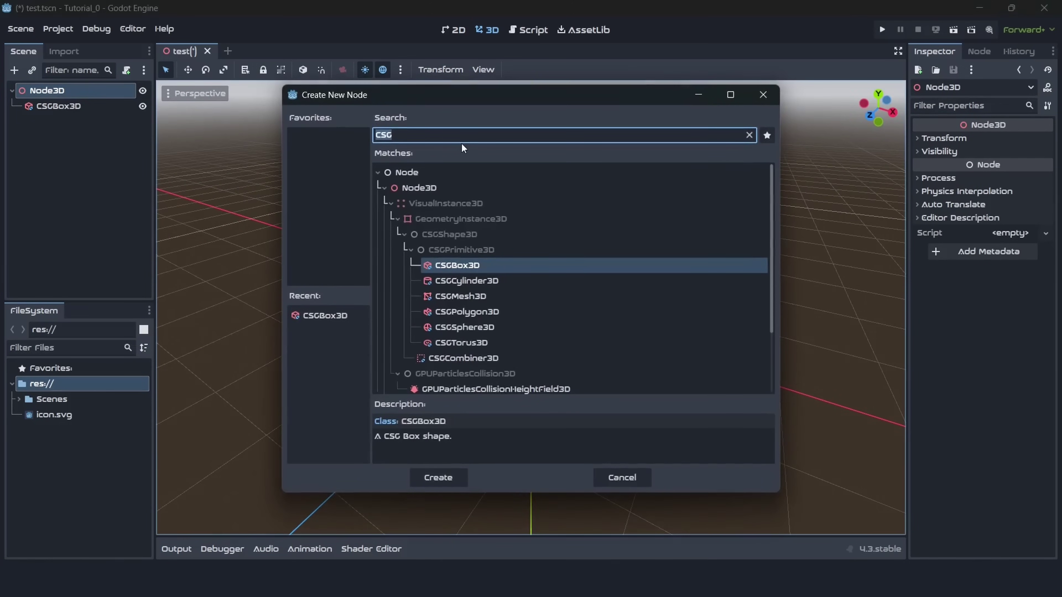
text(Die)
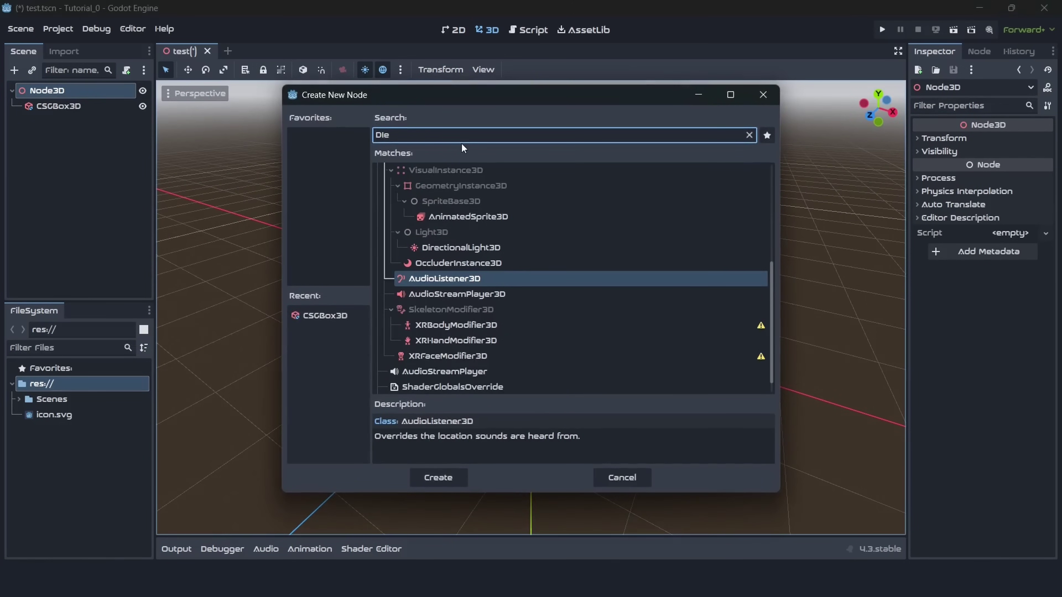
key(BackSpace)
text(rect)
double_click(451, 295)
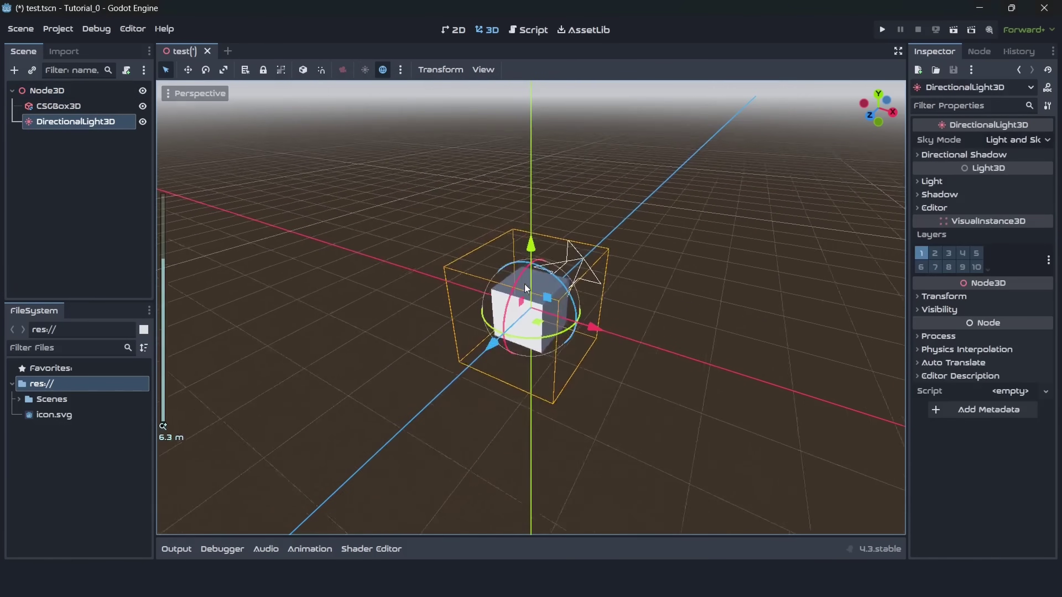
Rotate the directional light to a new angle with the rotate gizmo, then deselect it
drag(524, 284, 559, 307)
mouse_move(558, 308)
middle_down()
mouse_move(650, 199)
mouse_move(736, 193)
mouse_move(535, 282)
mouse_move(614, 317)
mouse_move(560, 289)
middle_up()
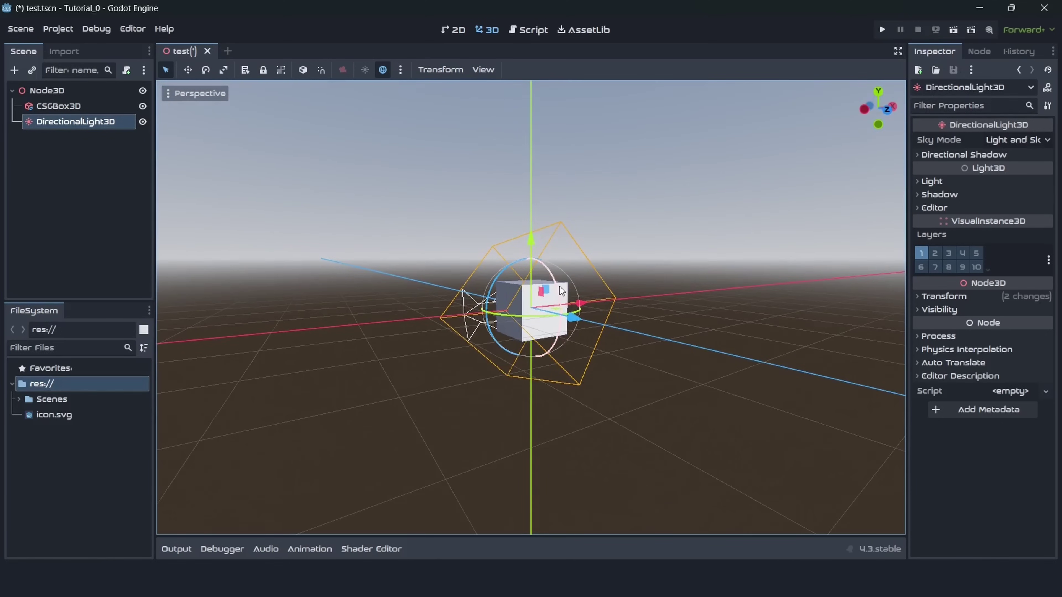
drag(559, 286, 517, 185)
middle_drag(518, 186, 406, 229)
click(405, 229)
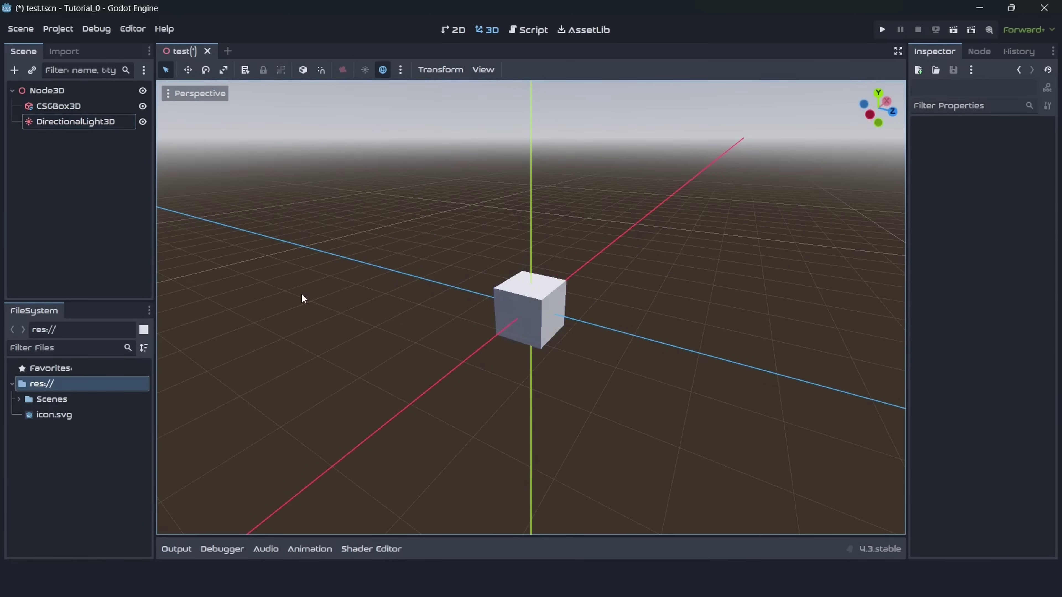
Create a folder named Assets under res:// in the FileSystem dock and select it
right_click(48, 392)
click(35, 380)
click(35, 383)
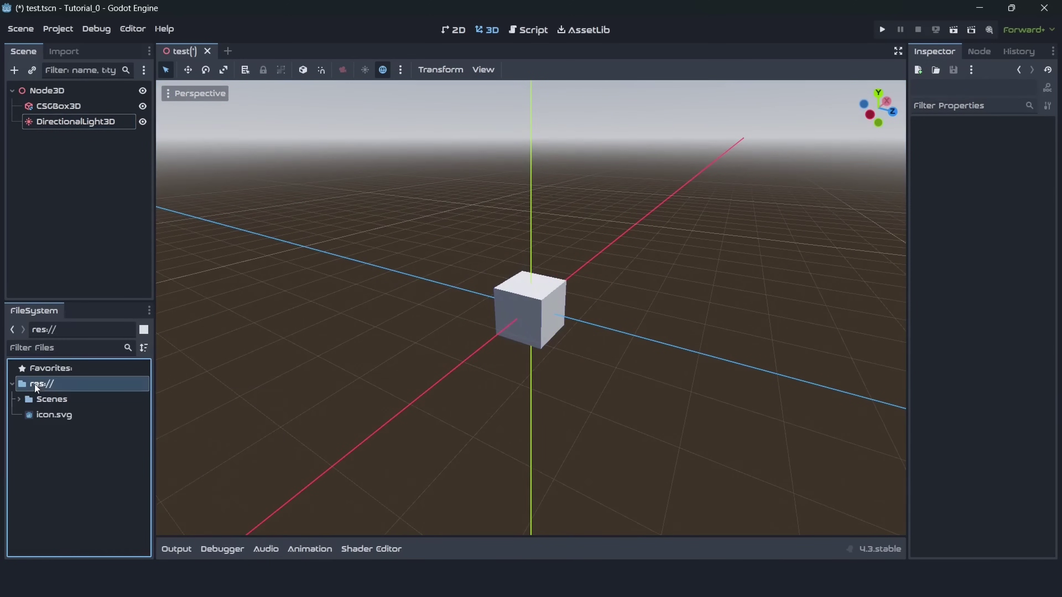
right_click(35, 385)
mouse_move(68, 393)
click(237, 395)
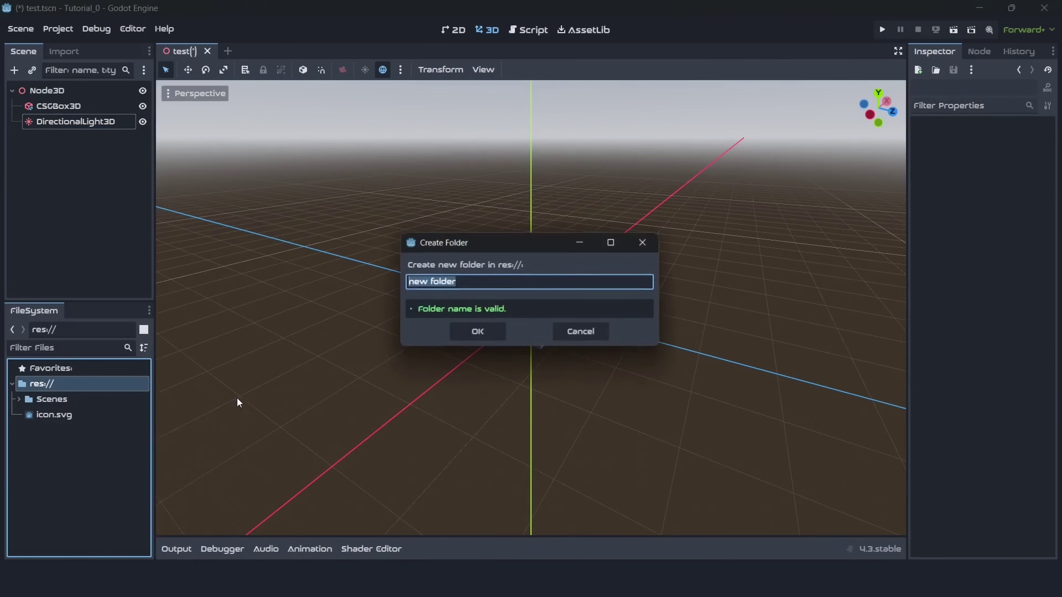
text(Asset)
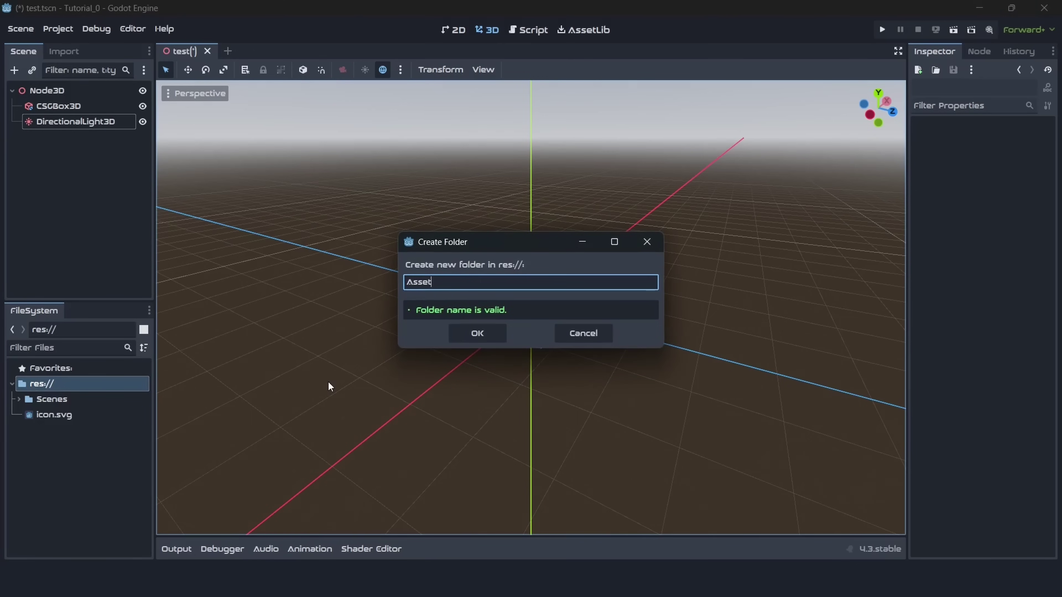
text(s)
key(Return)
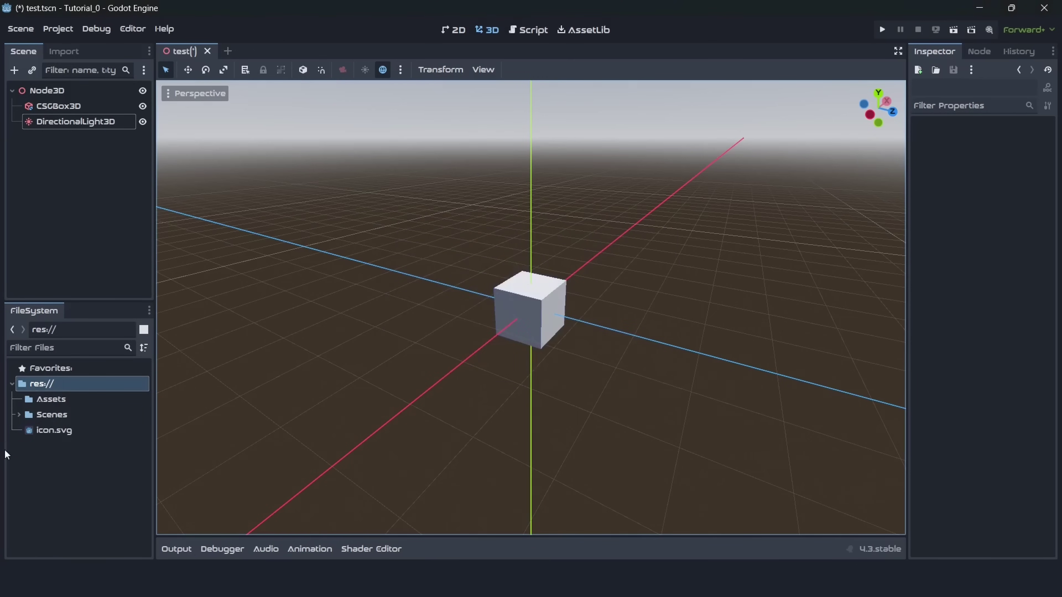
click(41, 400)
Drag the ITHappy_Models folder from Godot_Tutorials onto Godot's Assets folder to import it
middle_drag(312, 341, 411, 371)
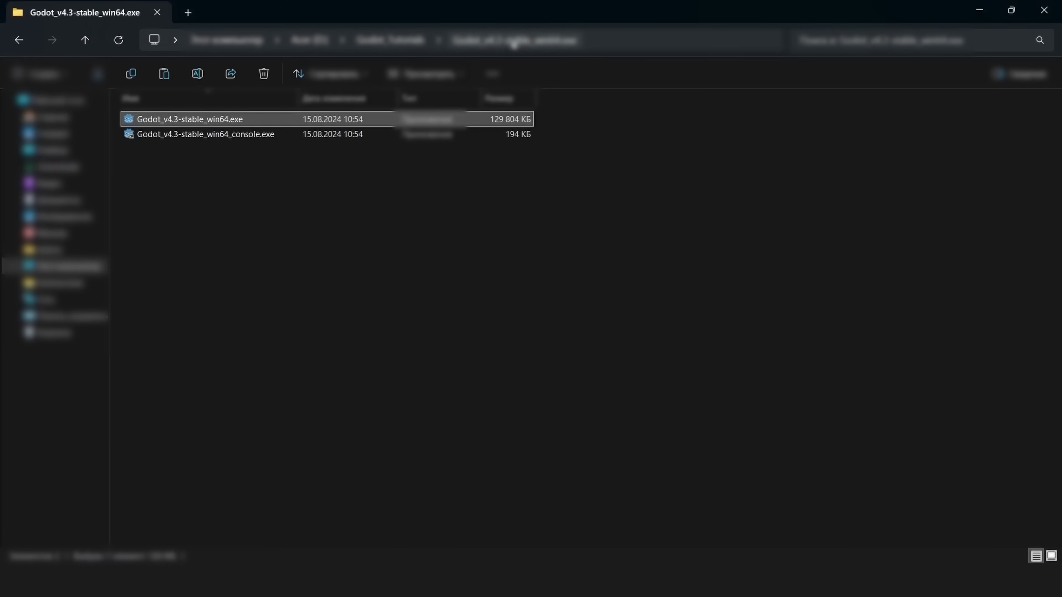
click(713, 72)
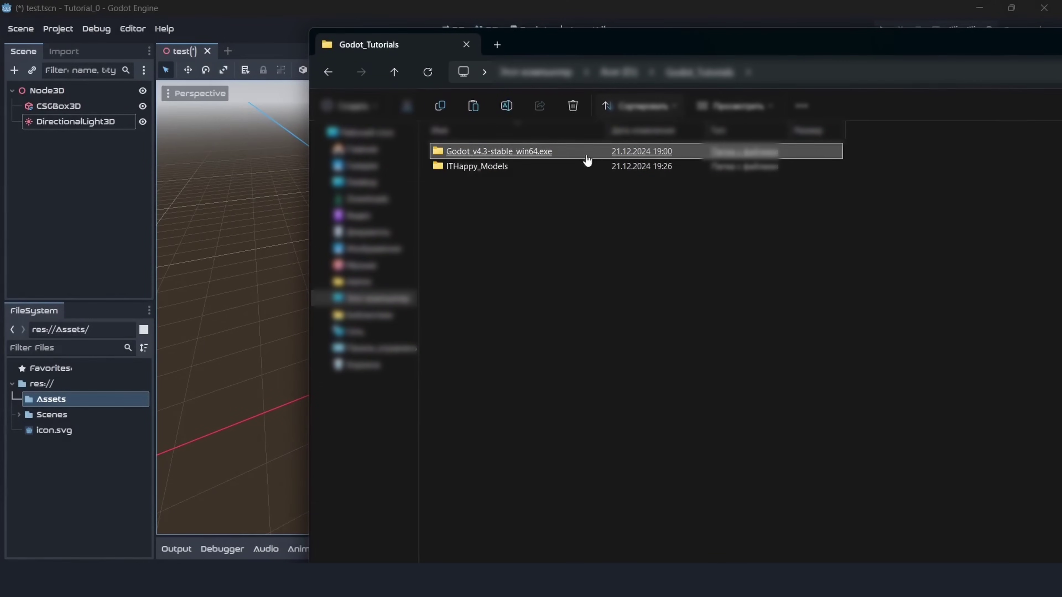
double_click(549, 173)
key(BackSpace)
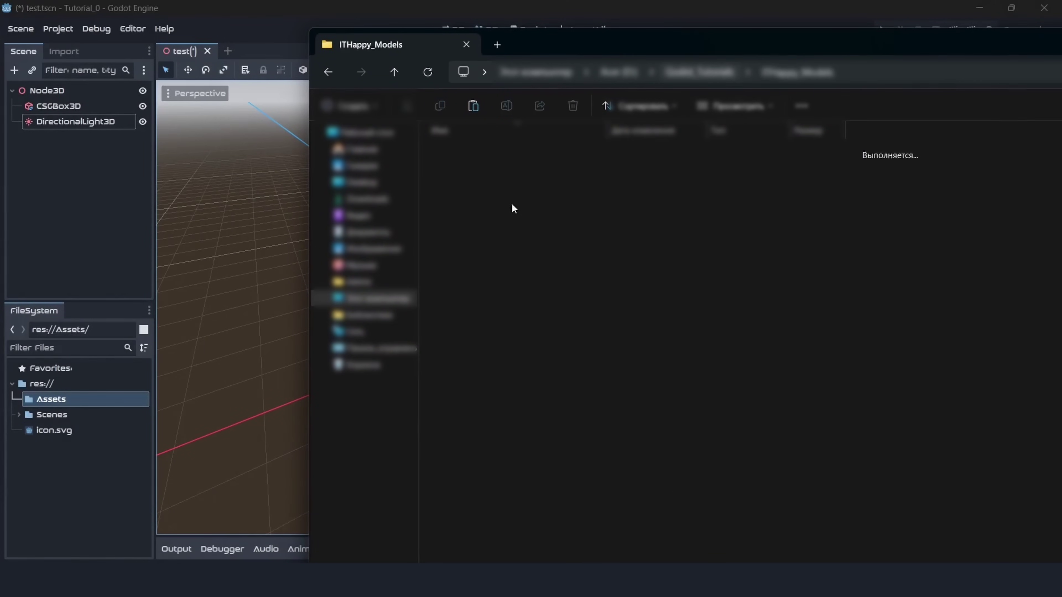
drag(463, 174, 102, 375)
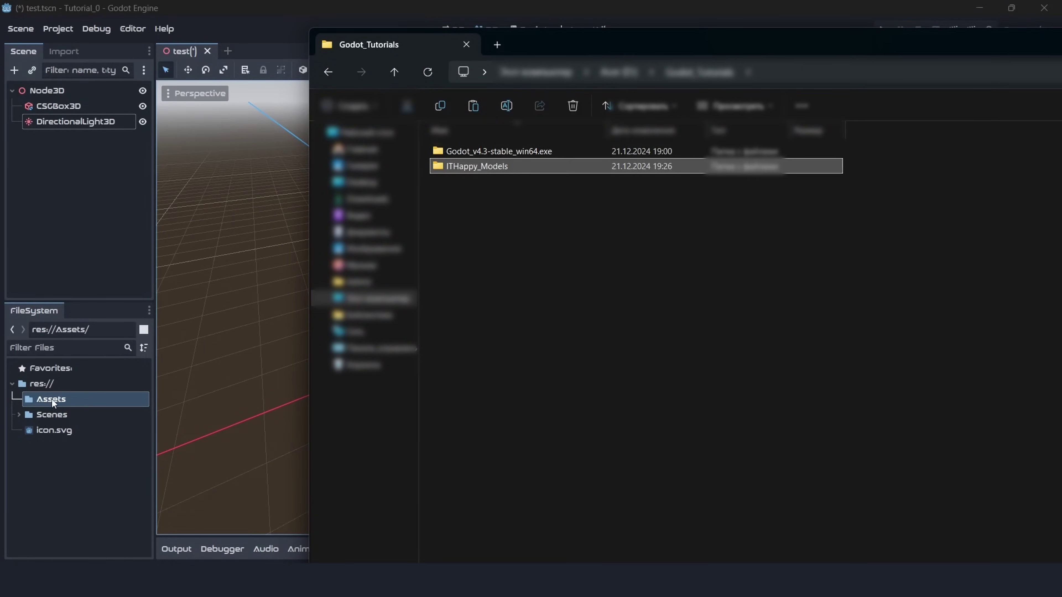
drag(53, 402, 54, 403)
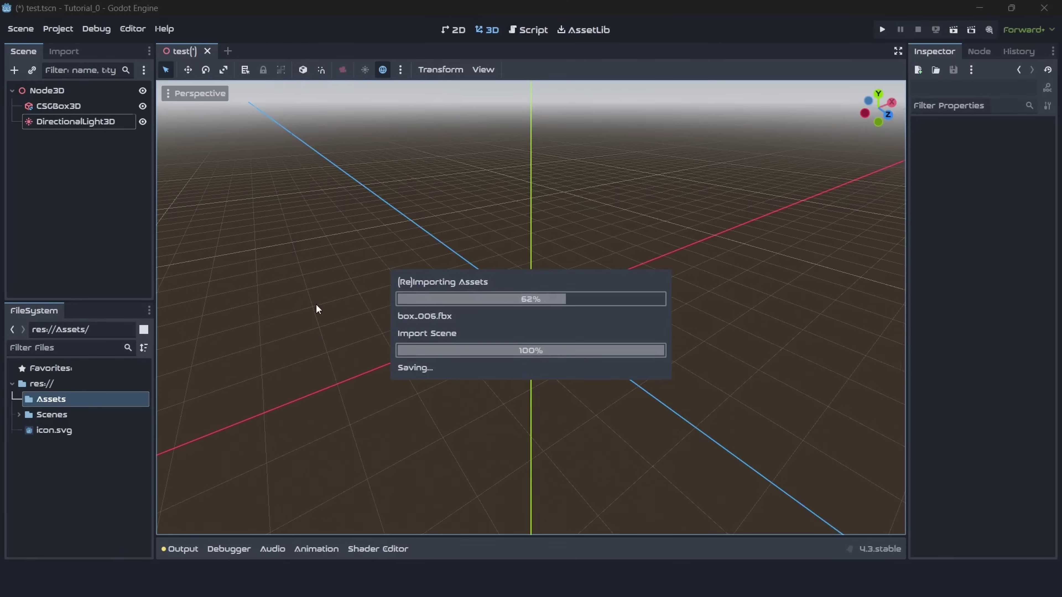
Place box_003, barrel_002 and barrel_001 around the cube, deleting an extra box_004 copy
drag(79, 504, 285, 450)
drag(71, 445, 632, 331)
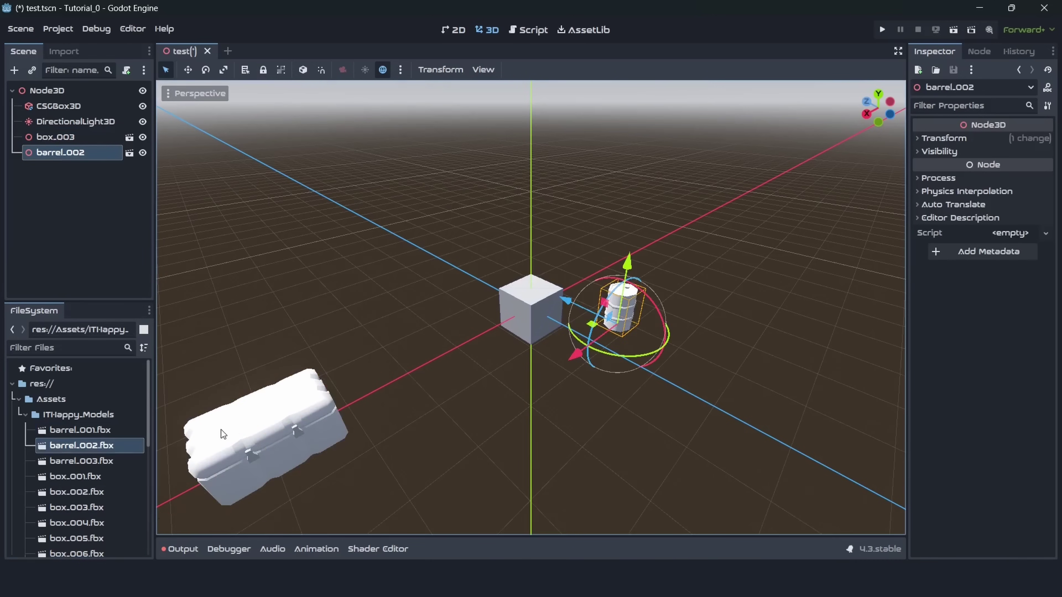
drag(72, 433, 457, 368)
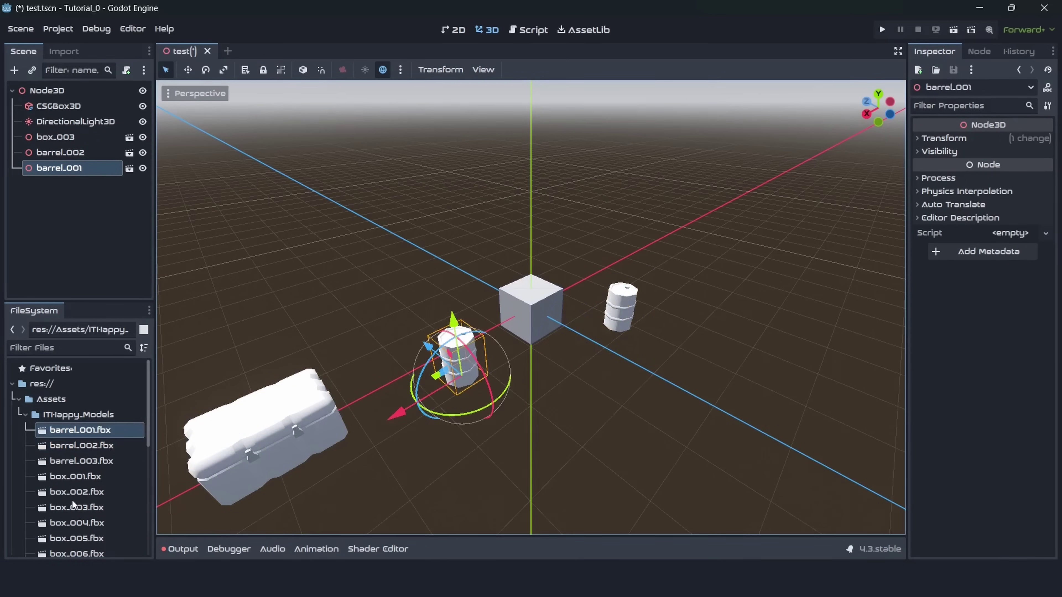
drag(72, 504, 368, 357)
key(Delete)
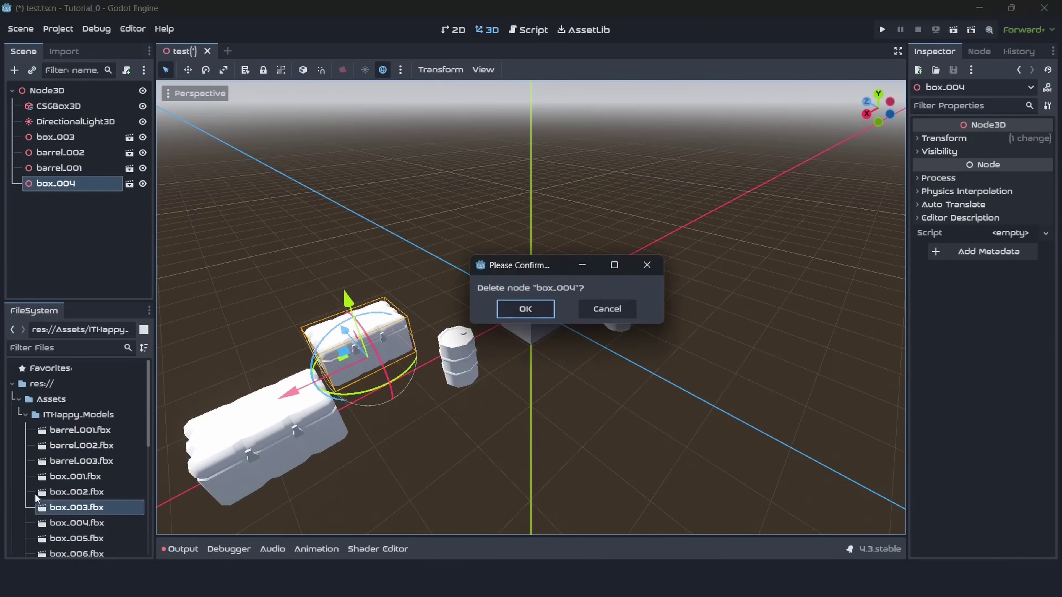
click(525, 309)
Place box_005 in front of the cube and show its position, rotation and scale
drag(71, 538, 665, 376)
middle_drag(694, 320, 834, 186)
click(929, 139)
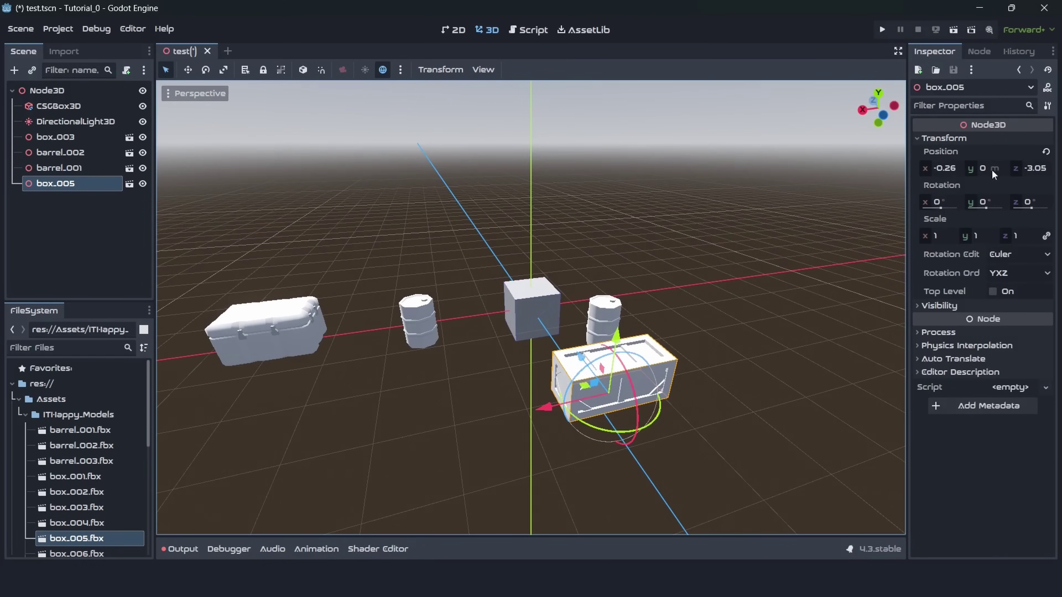
middle_drag(767, 243, 509, 292)
scroll(83, 518, down, 2)
scroll(76, 532, down, 2)
Place box_007 in front of the cube, then select it and the ColorPalette.png texture
drag(81, 498, 430, 318)
middle_drag(430, 318, 693, 239)
click(533, 284)
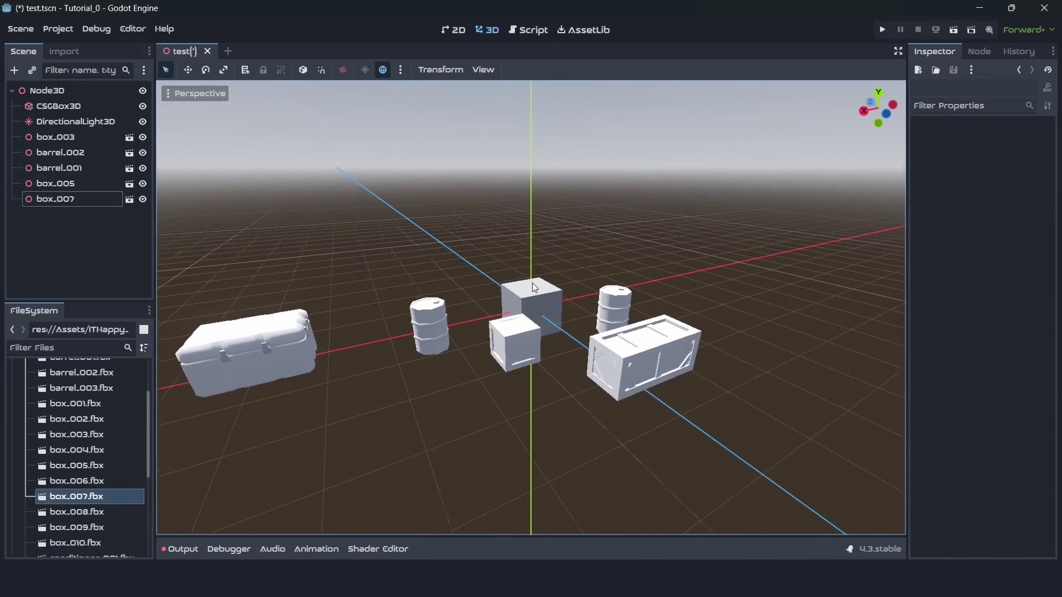
middle_drag(533, 283, 490, 275)
click(475, 326)
scroll(76, 424, down, 5)
click(69, 414)
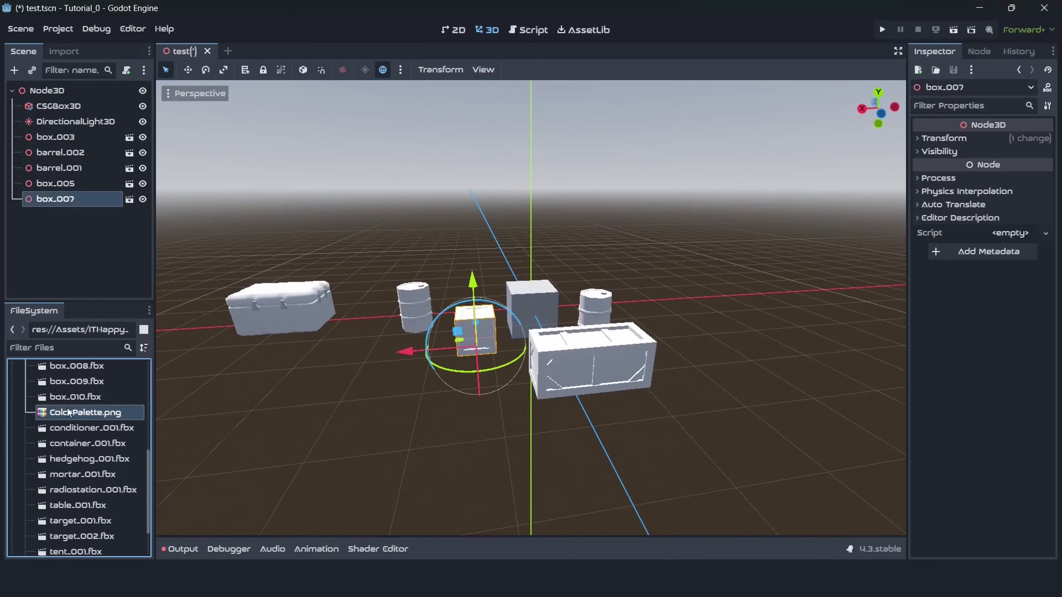
scroll(93, 419, up, 3)
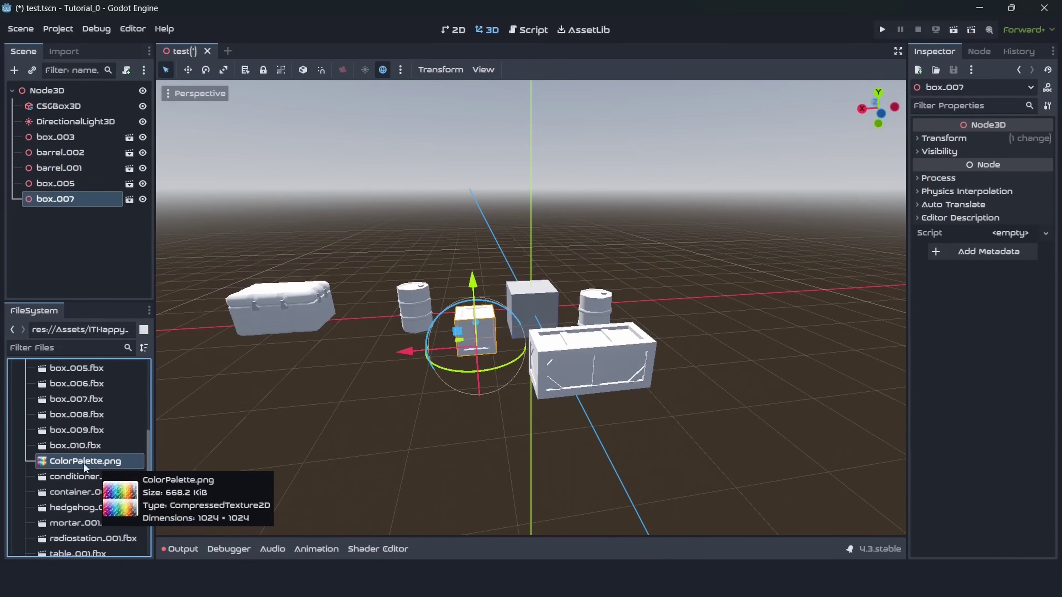
Create a StandardMaterial3D resource in the Materials folder and save it as ColorPalette.tres
right_click(36, 414)
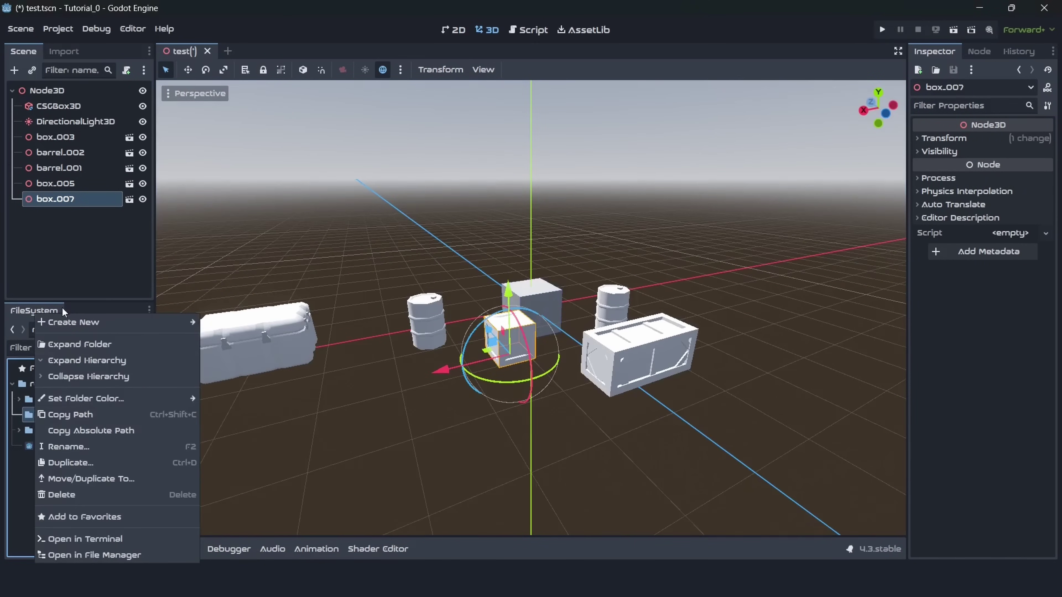
mouse_move(70, 324)
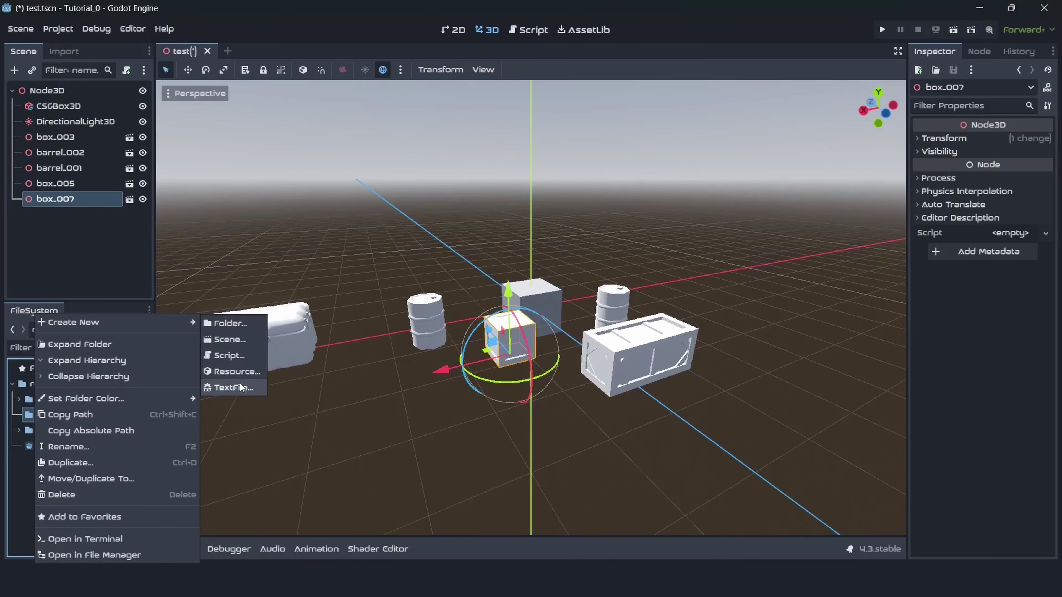
click(228, 370)
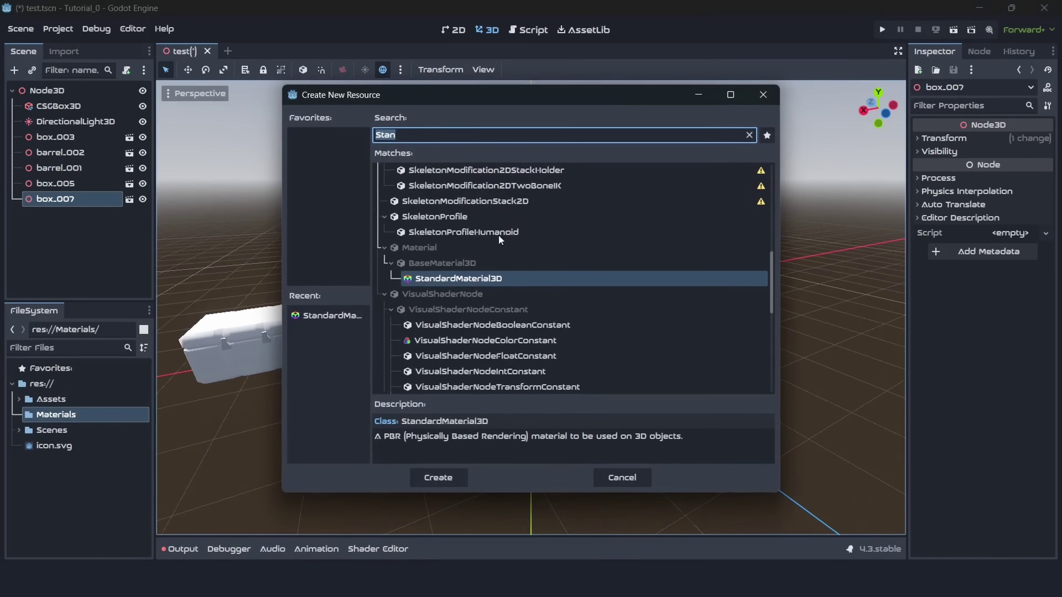
click(474, 279)
click(436, 479)
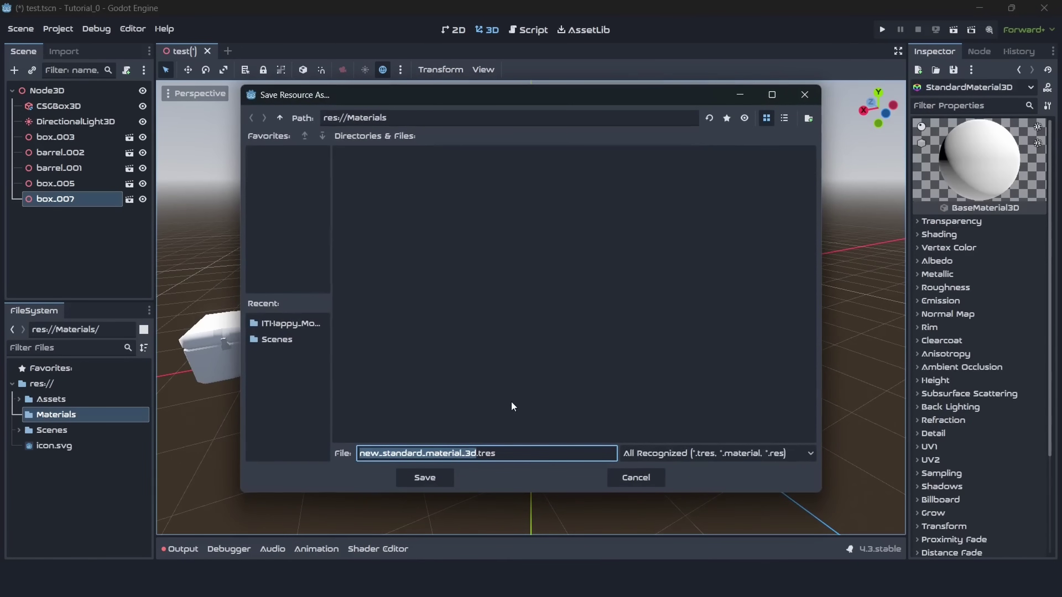
key(BackSpace)
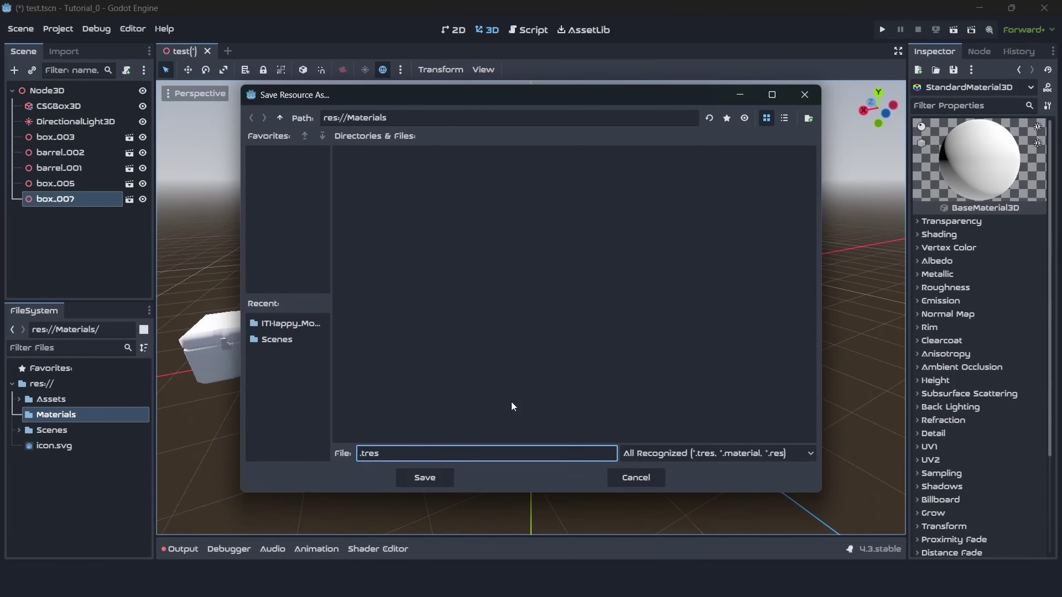
text(ColorPalette)
key(Return)
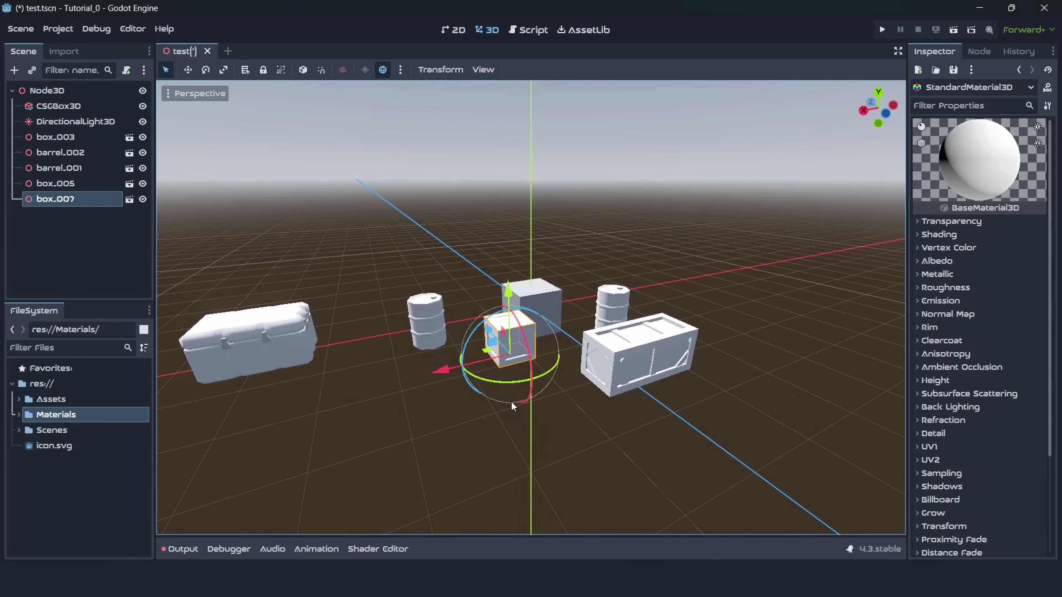
Expand the material's Albedo settings and drag ColorPalette onto the box_007 crate
click(930, 261)
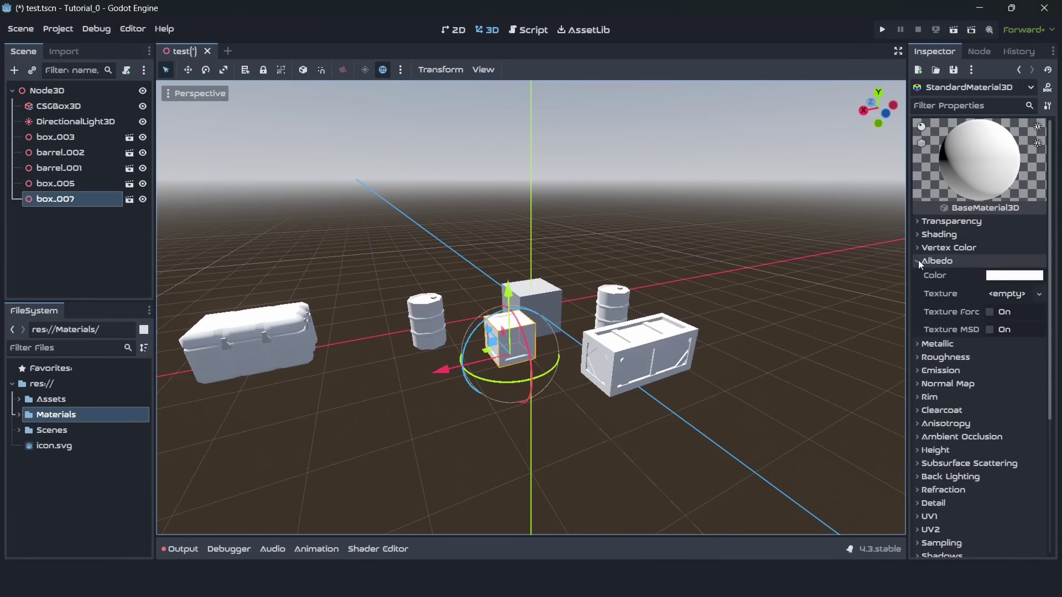
click(1035, 294)
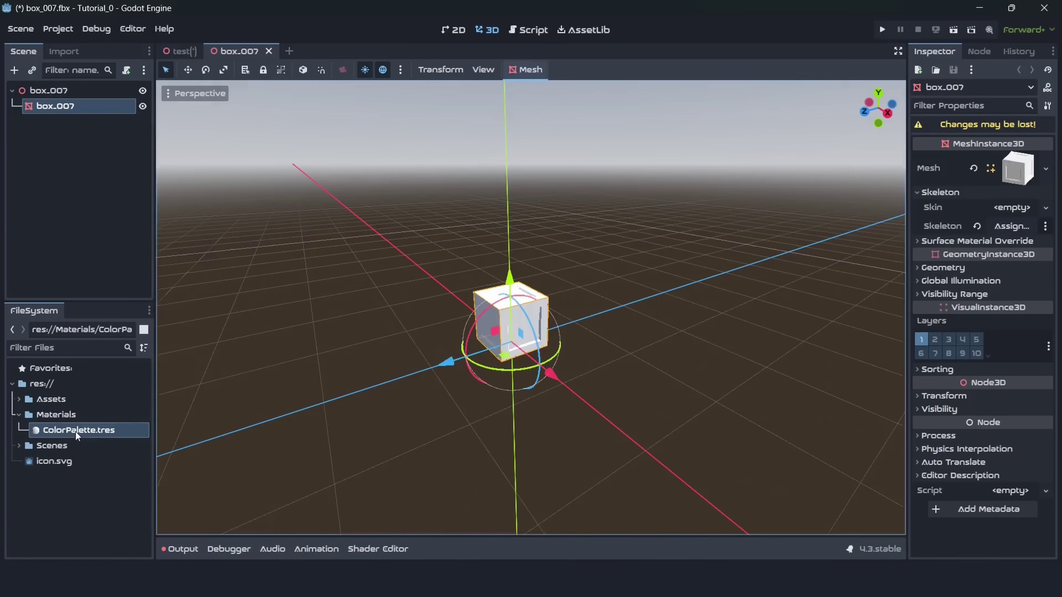
drag(79, 430, 510, 326)
middle_drag(584, 292, 595, 271)
Set ColorPalette.tres as box_007's Geometry material override and open barrel.003 from the test scene
scroll(595, 271, up, 3)
click(944, 267)
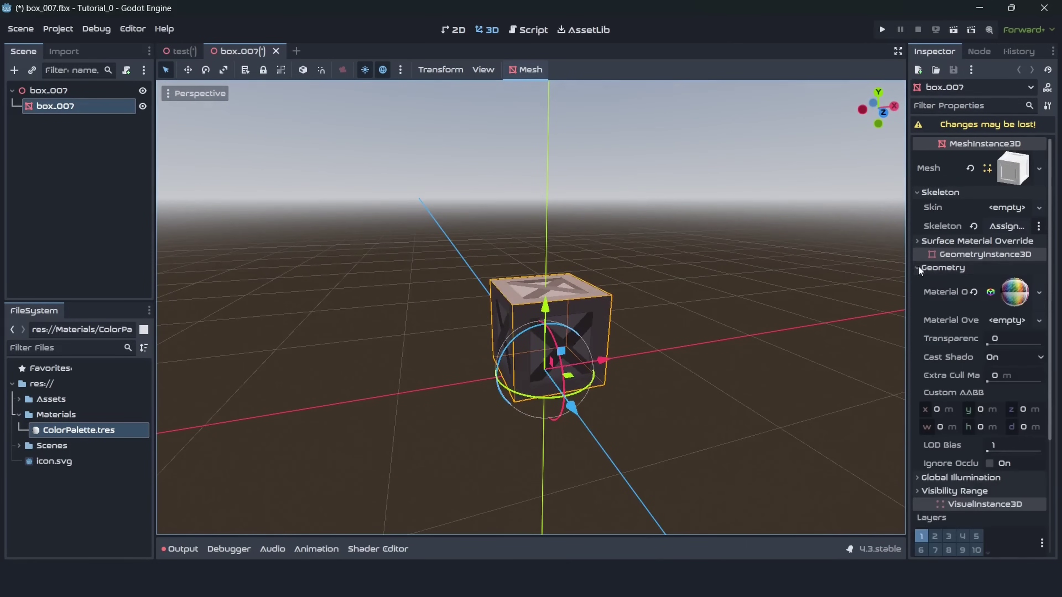
drag(83, 430, 427, 363)
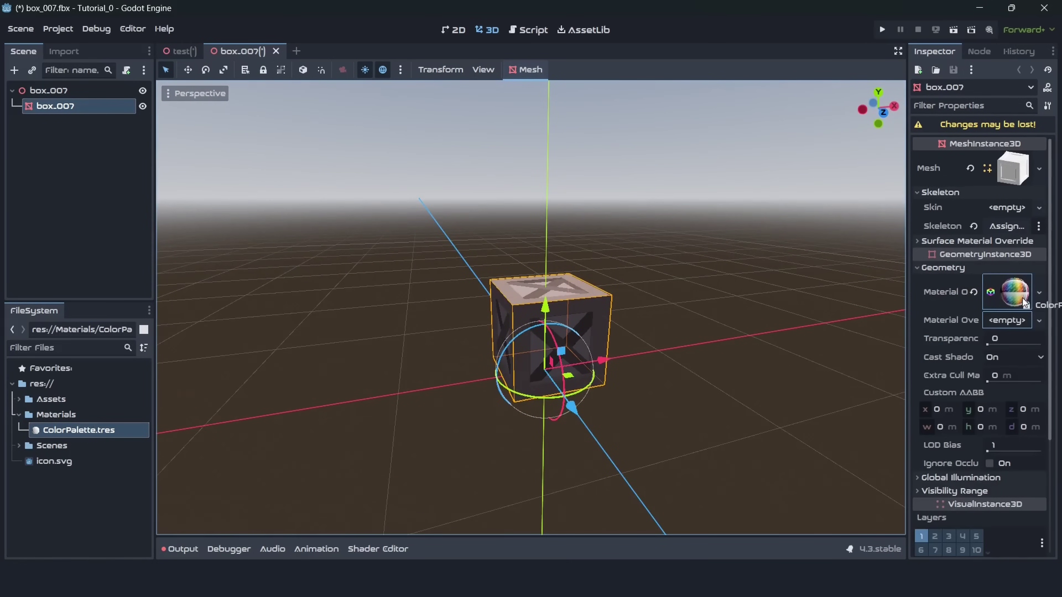
drag(85, 429, 465, 315)
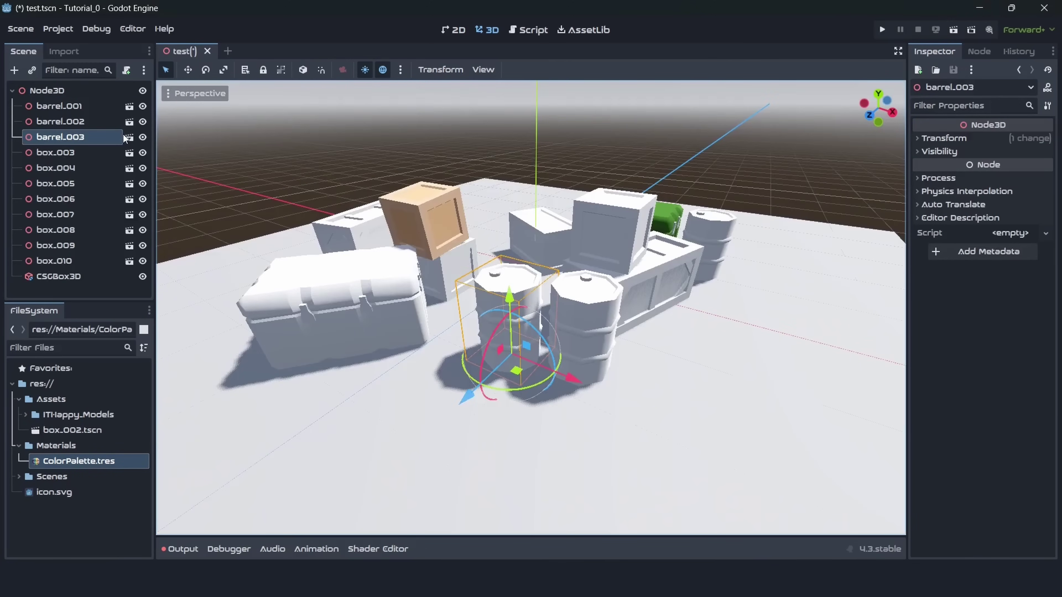
click(128, 137)
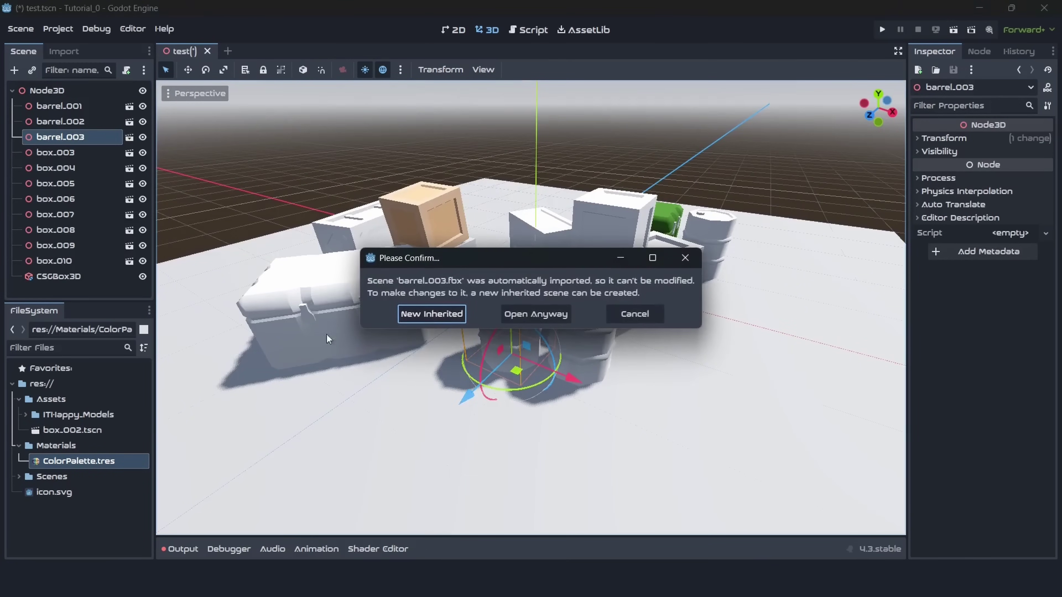
Create a new inherited scene from barrel.003 and frame the barrel in view
click(435, 319)
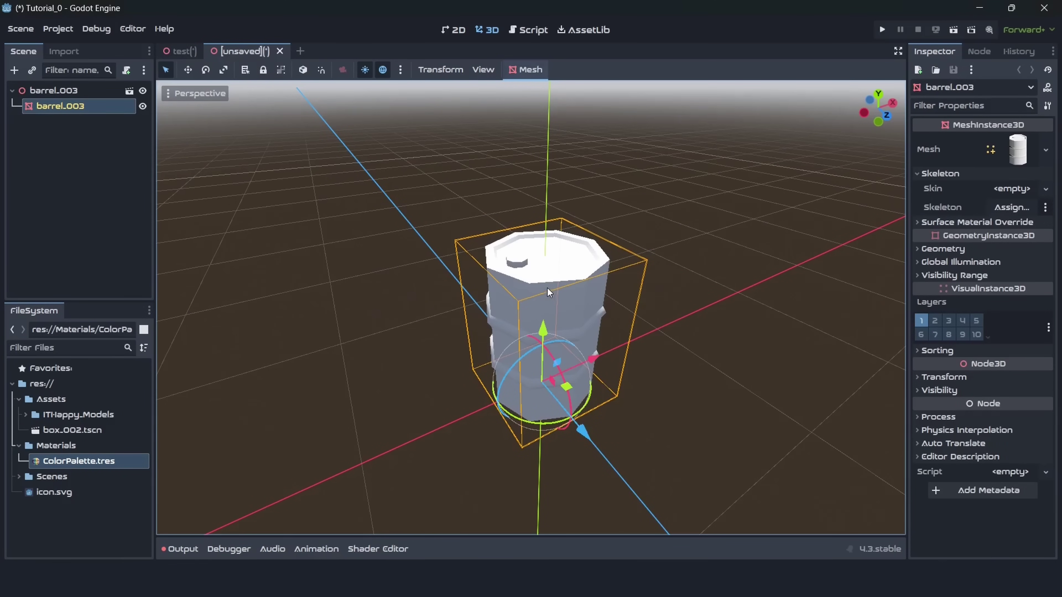
middle_drag(548, 293, 436, 213)
scroll(445, 313, down, 5)
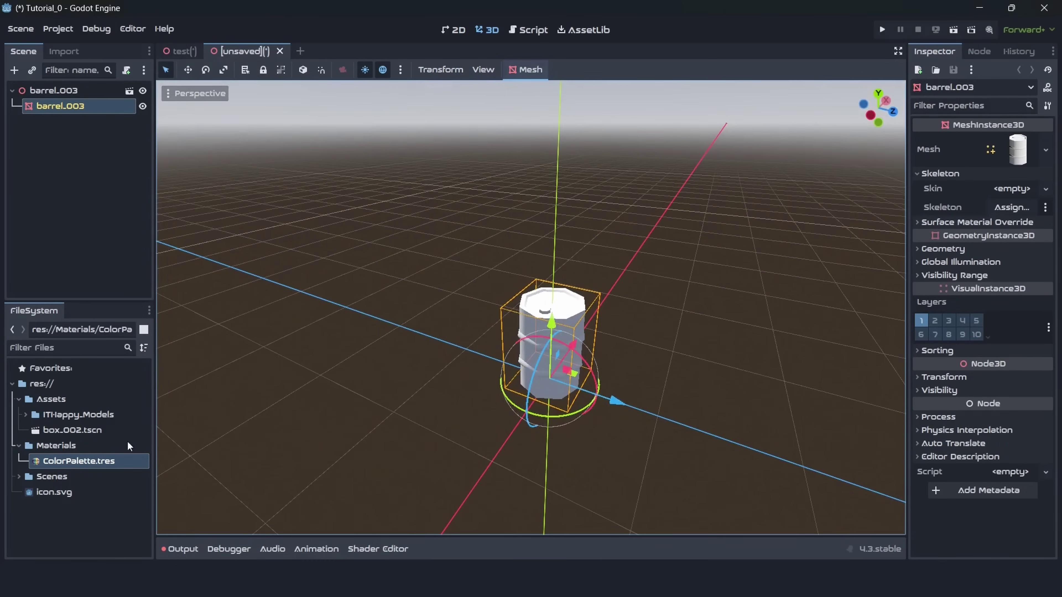
Apply ColorPalette as the barrel's material override and save it as barrel_003.tscn
drag(113, 466, 520, 376)
drag(535, 329, 535, 329)
middle_drag(535, 329, 501, 328)
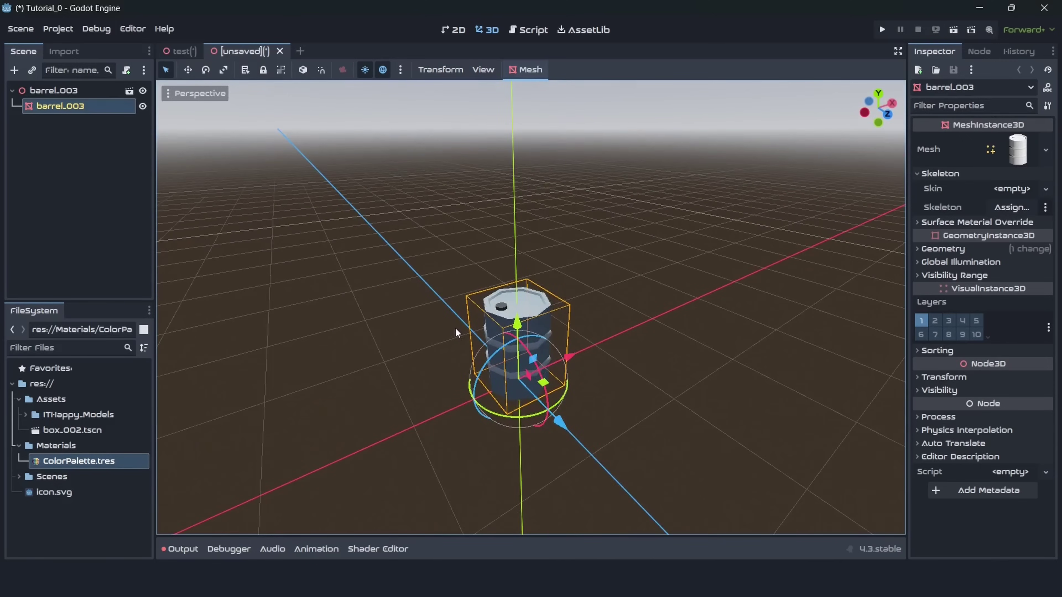
key(ctrl+s)
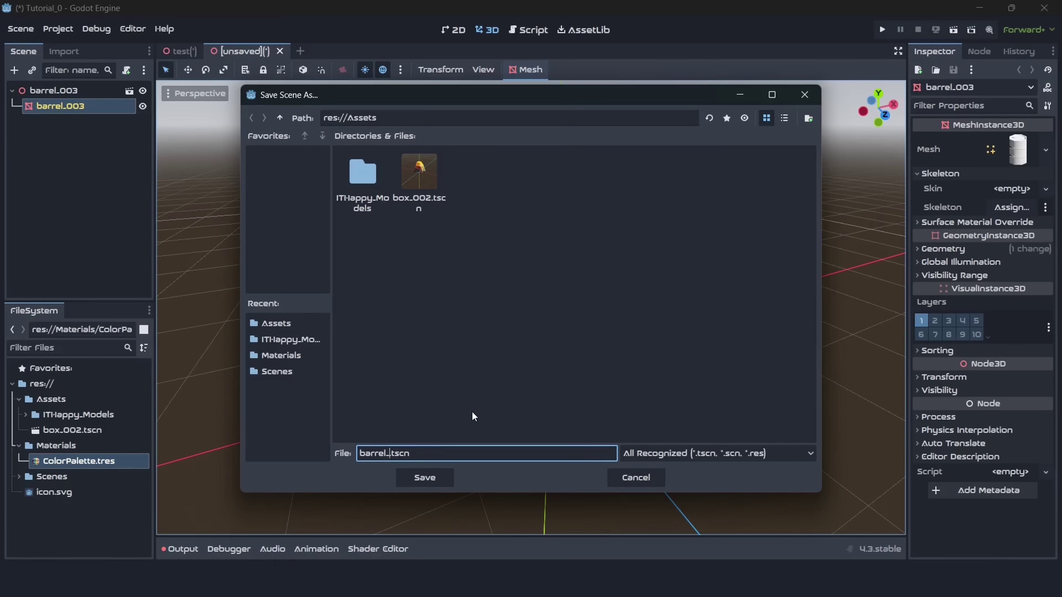
key(Return)
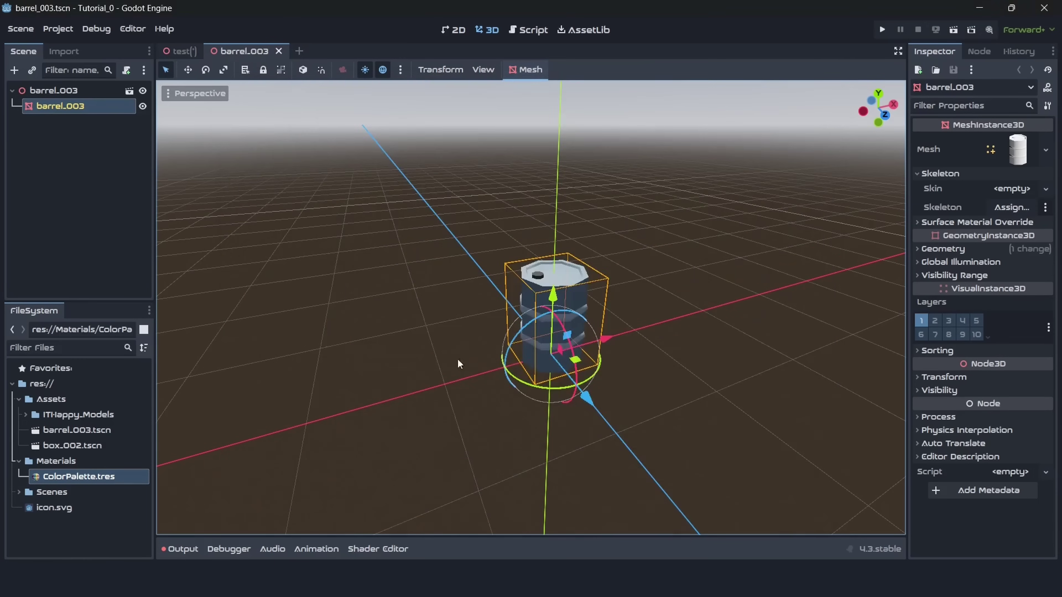
Place a barrel_003 instance in the test scene and move it across the white floor
click(178, 50)
drag(77, 430, 578, 413)
middle_drag(579, 413, 460, 355)
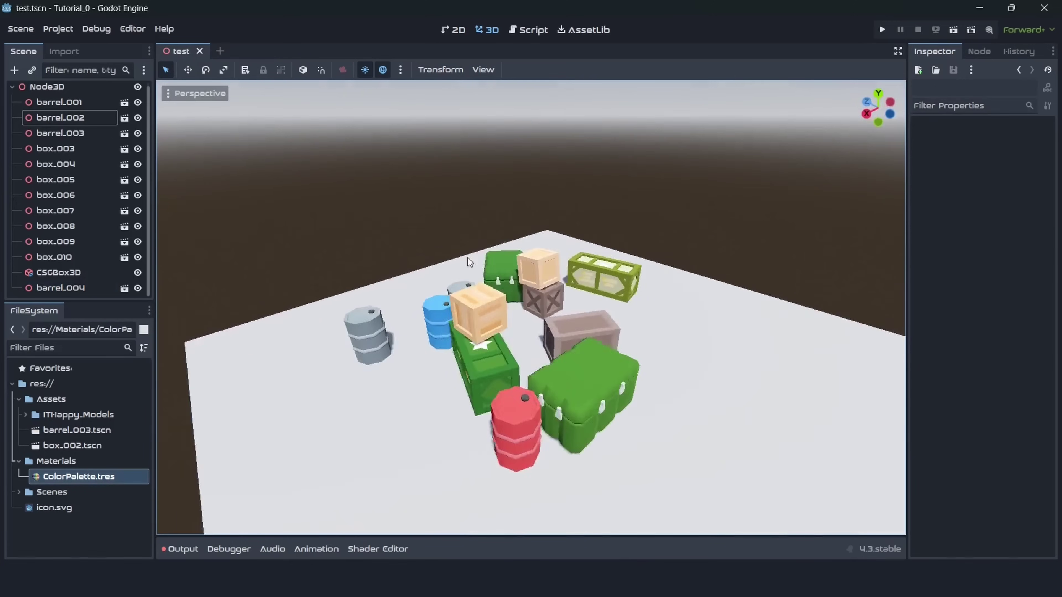
middle_drag(523, 335, 696, 423)
scroll(559, 360, up, 4)
scroll(552, 356, down, 3)
scroll(696, 423, down, 2)
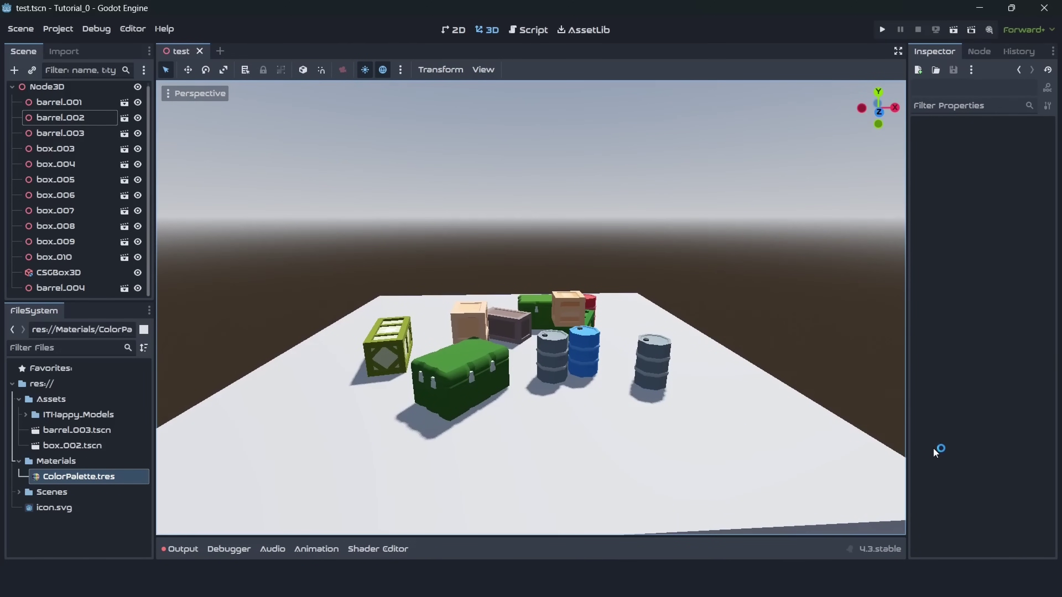
middle_drag(689, 418, 442, 384)
scroll(499, 415, up, 2)
Rotate the green crate box_004 by 90° and reposition the brown crate box_010
click(439, 381)
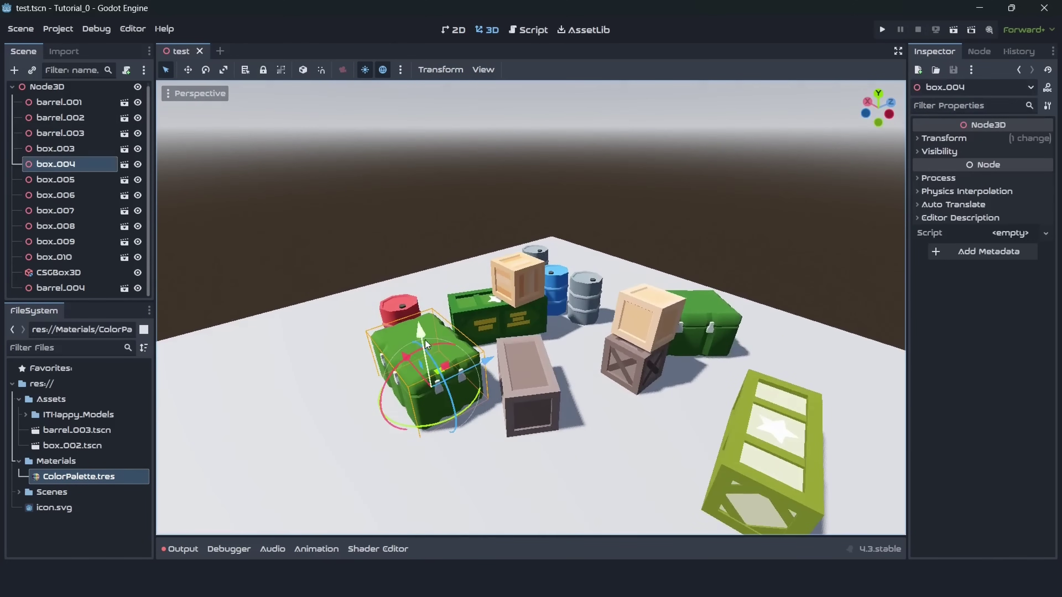
drag(426, 344, 502, 406)
click(550, 391)
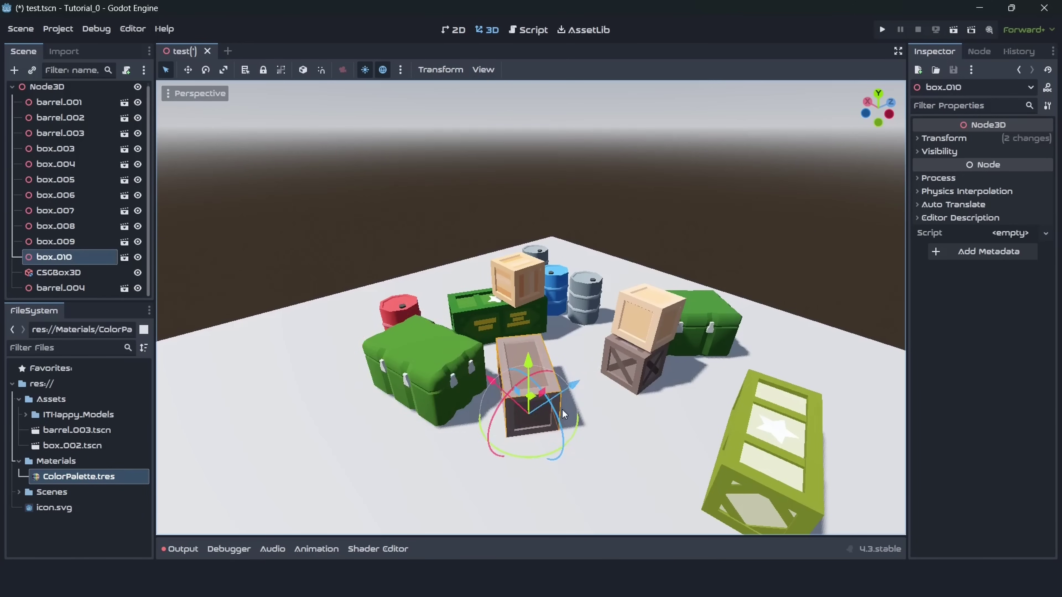
middle_drag(532, 402, 786, 399)
click(679, 167)
middle_drag(678, 166, 748, 439)
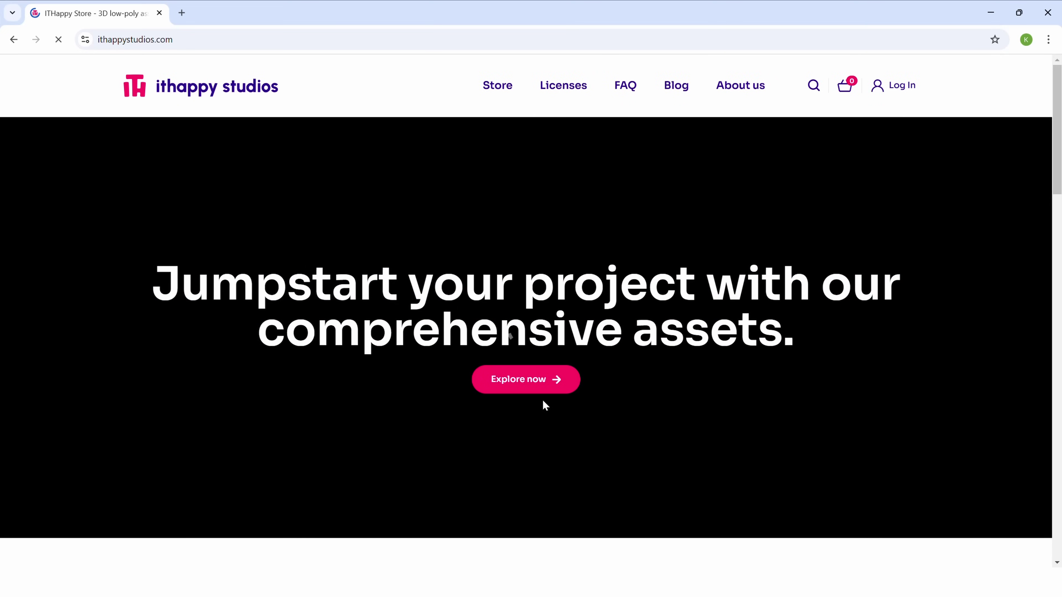
Open the ITHappy asset store's Free category and scroll to the Military and Weapons FREE packs
click(551, 384)
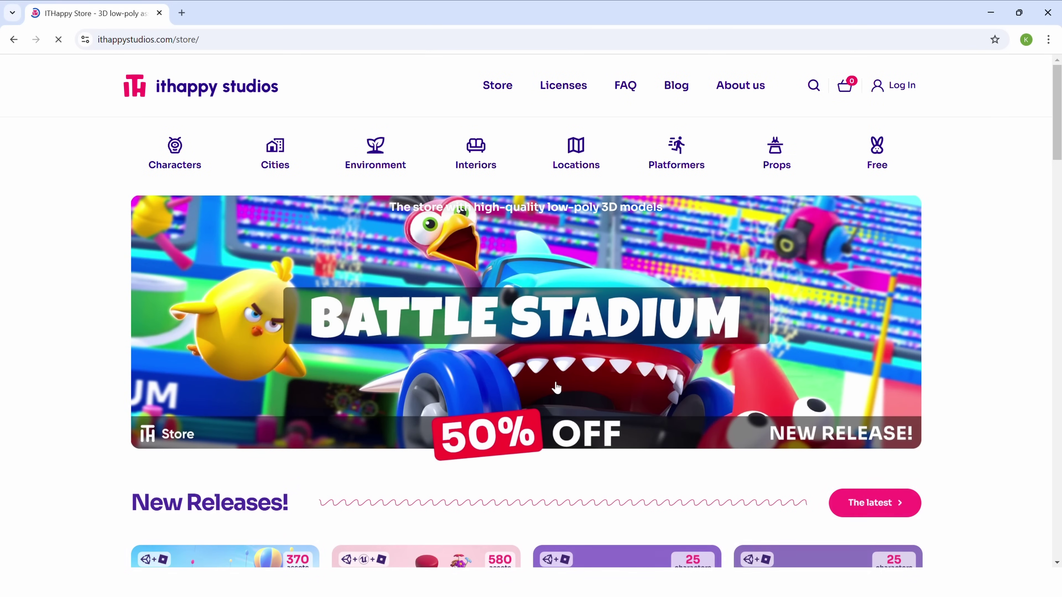
click(889, 151)
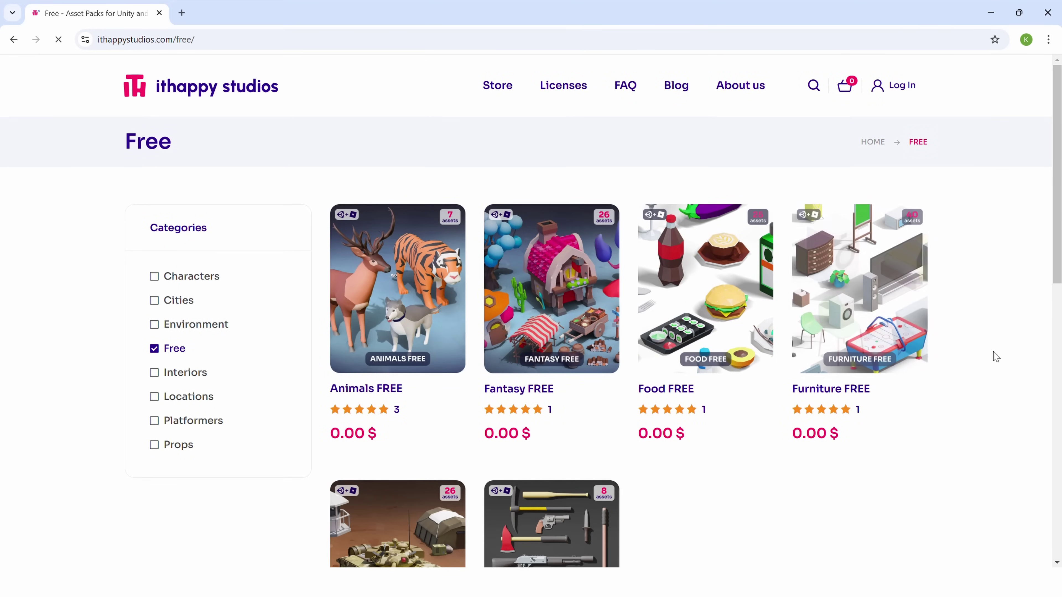
scroll(997, 362, down, 5)
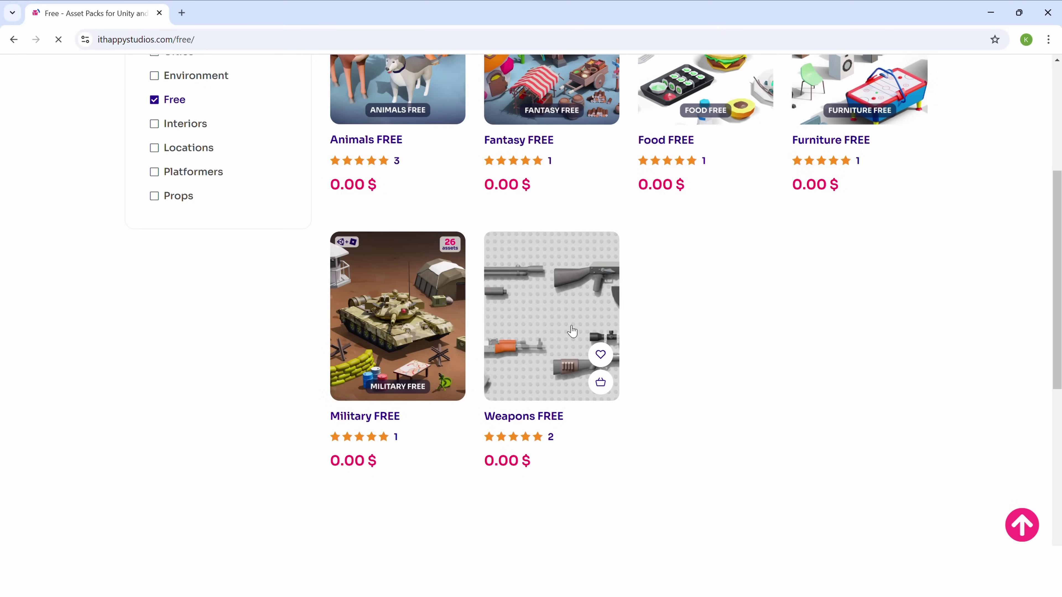